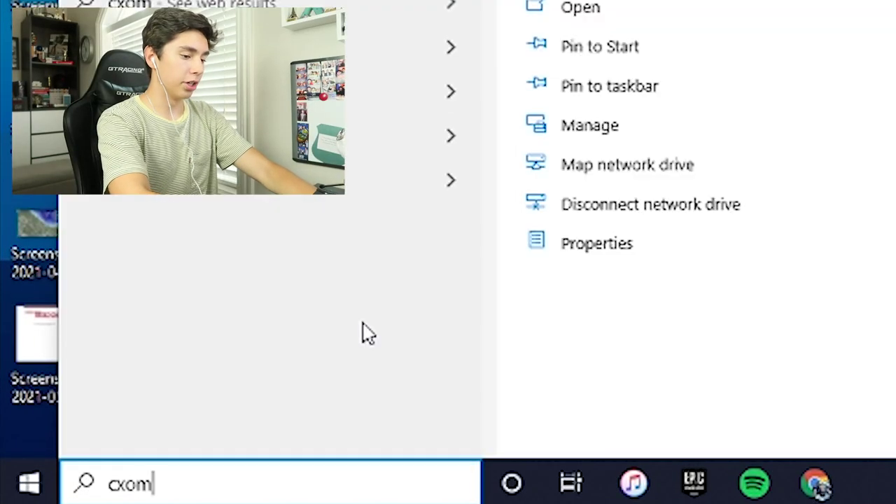
Open the 138__07 folder inside DCIM on the CANON (F:) drive
{"action": "type", "text": "om"}
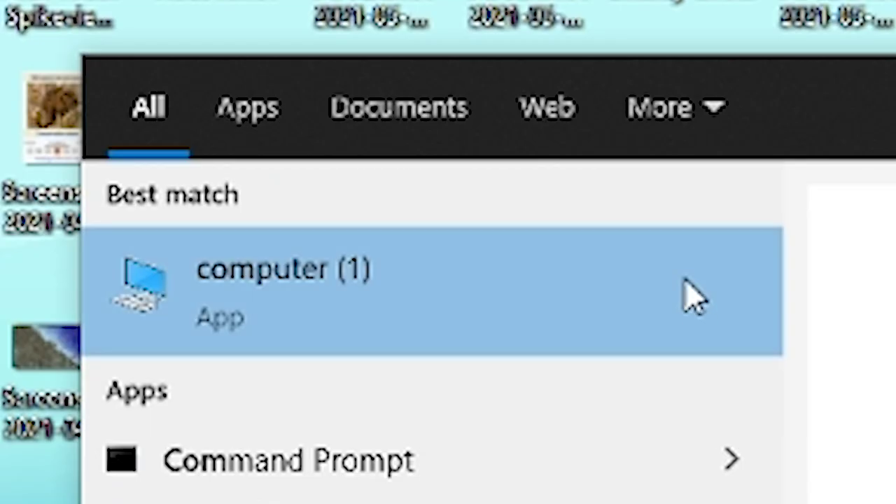
{"action": "left_click", "coordinate": [691, 296]}
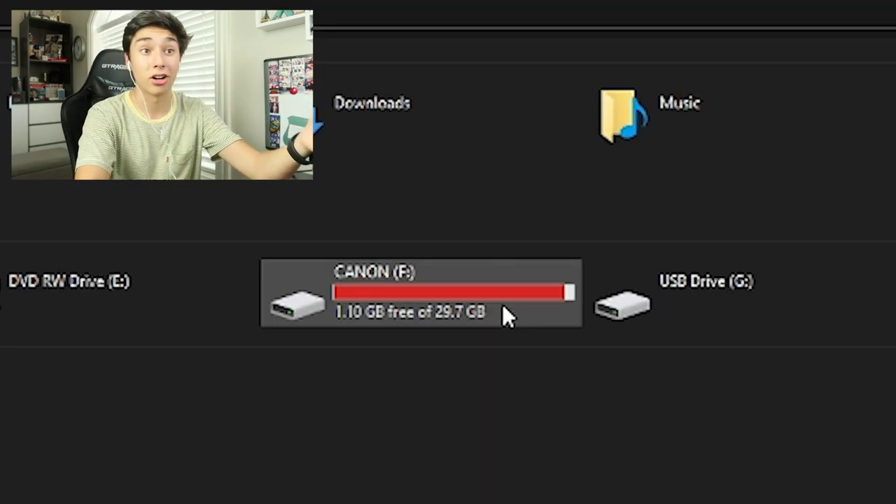
{"action": "double_click", "coordinate": [528, 274]}
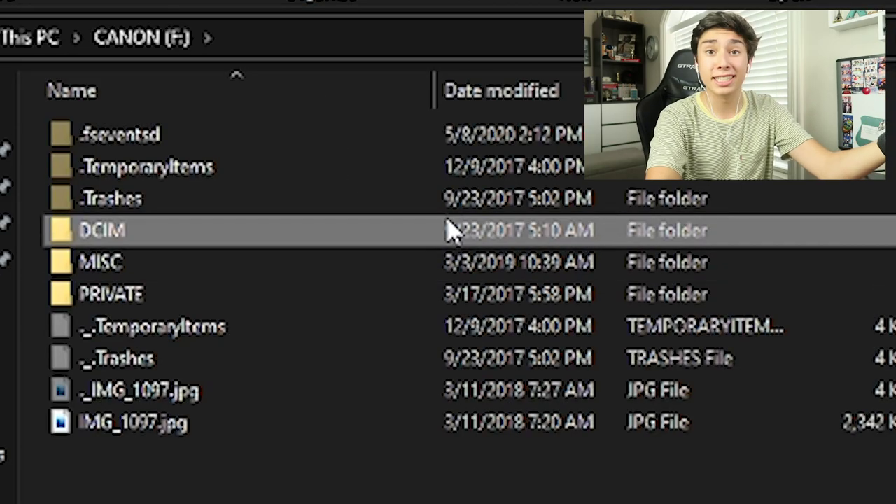
{"action": "double_click", "coordinate": [452, 231]}
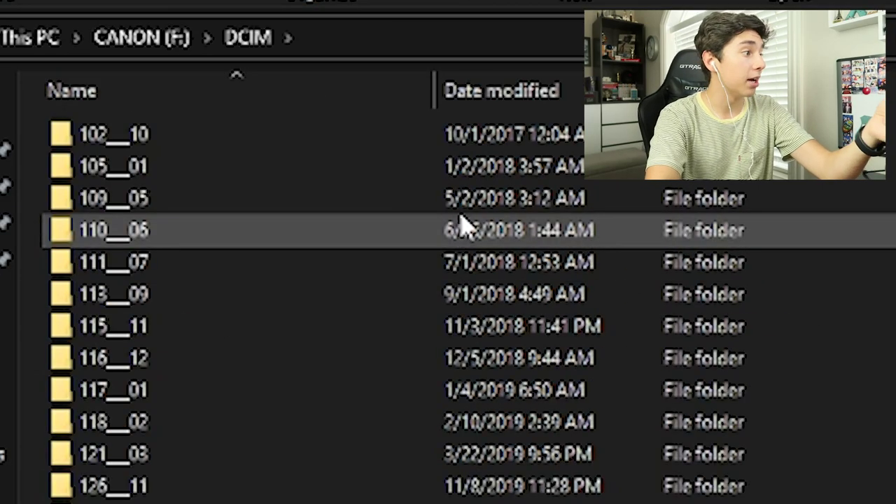
{"action": "scroll", "coordinate": [464, 226], "scroll_direction": "down", "scroll_amount": 3}
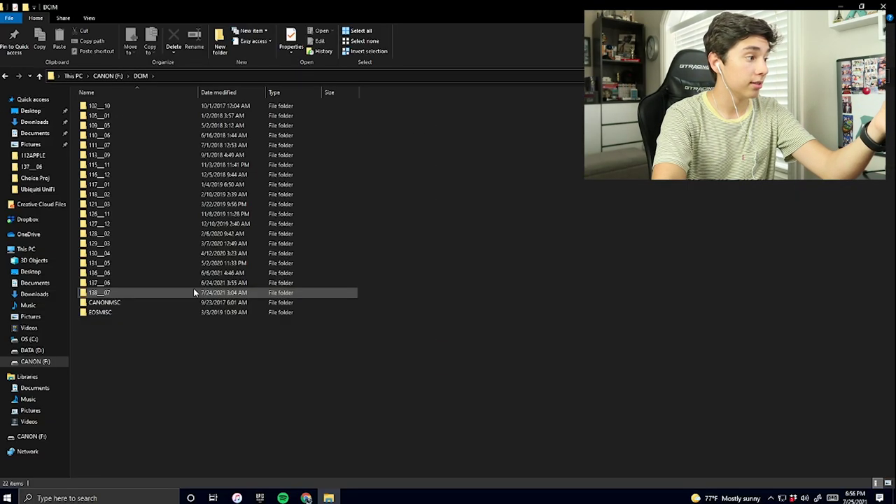
{"action": "double_click", "coordinate": [424, 409]}
Select all the MP4 clips in the 138__07 folder and snap its window to half the screen beside the desktop
{"action": "left_click_drag", "start_coordinate": [150, 374], "coordinate": [160, 103]}
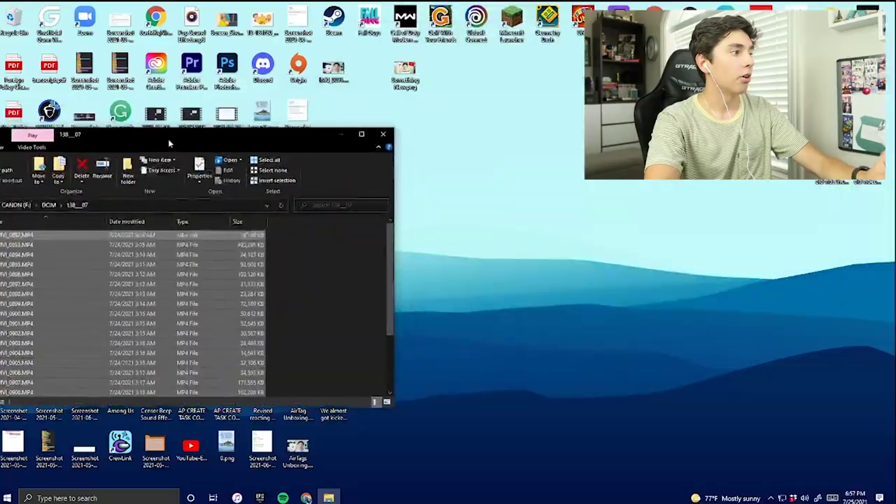
{"action": "left_click_drag", "start_coordinate": [168, 139], "coordinate": [2, 140]}
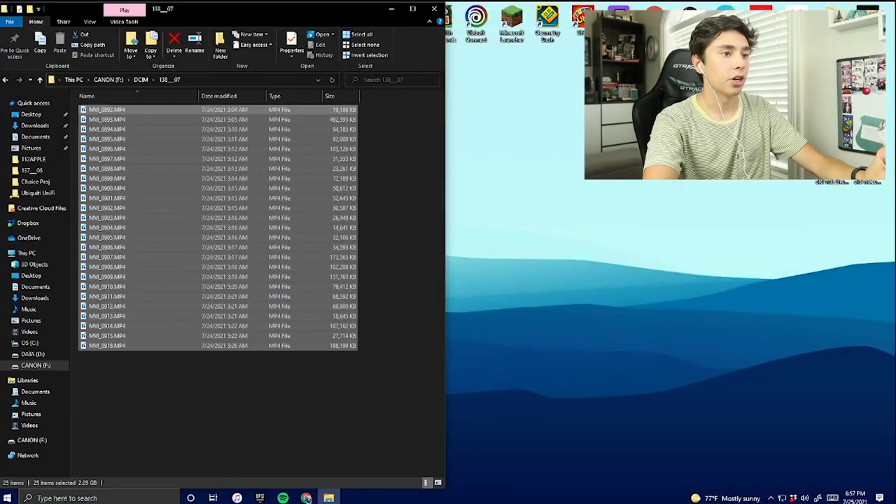
Create a new folder on the desktop and name it "Mock YouTube video"
{"action": "right_click", "coordinate": [631, 252]}
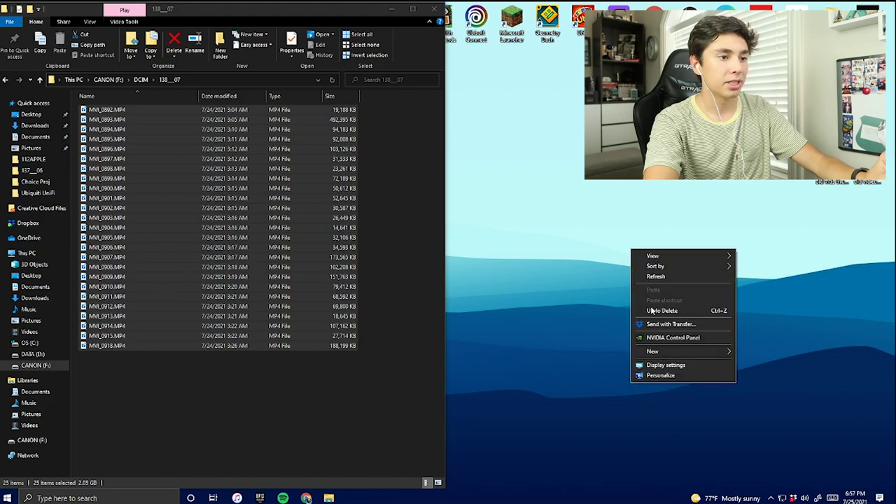
{"action": "mouse_move", "coordinate": [651, 352]}
{"action": "left_click", "coordinate": [756, 352]}
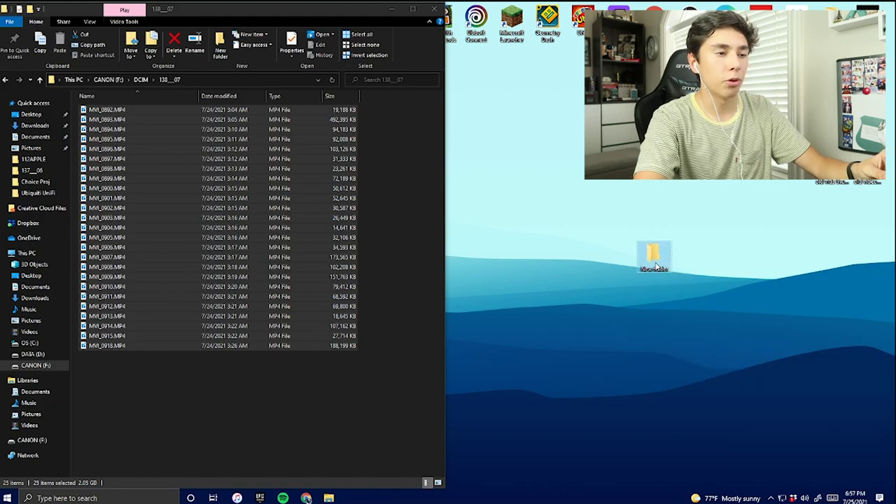
{"action": "right_click", "coordinate": [656, 264]}
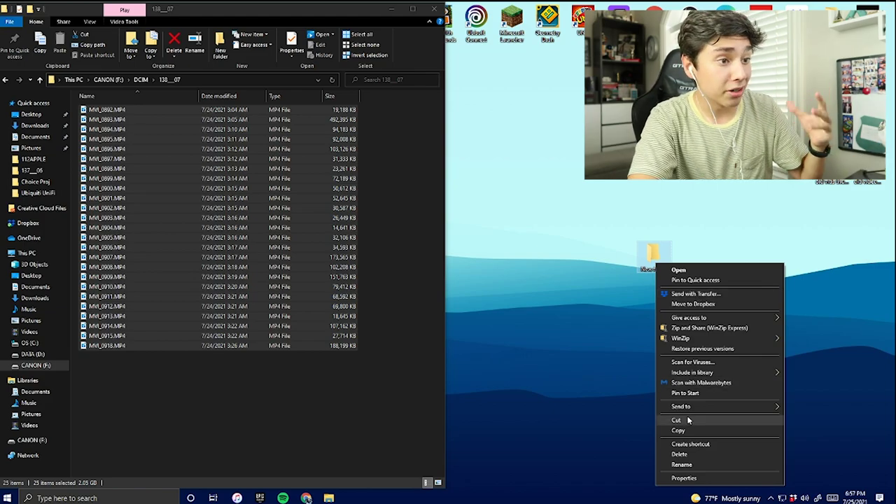
{"action": "type", "text": "m"}
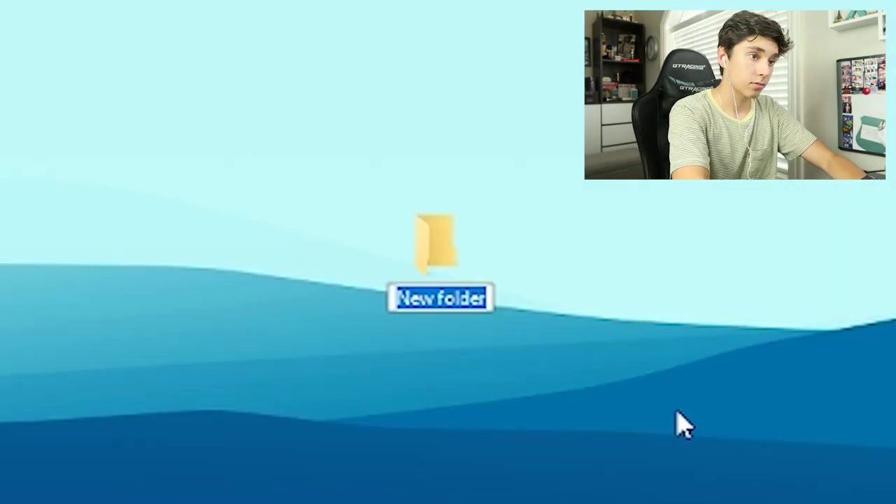
{"action": "type", "text": "Mock YouTube video"}
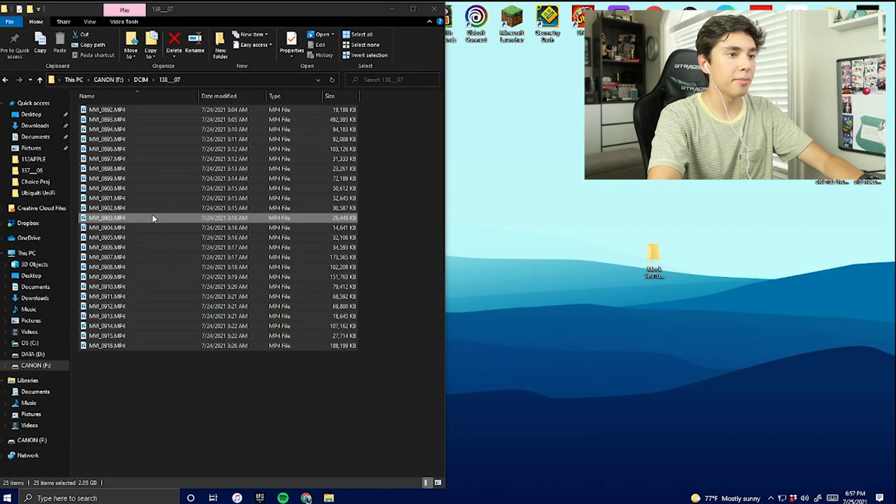
Copy the selected MP4 clips into the Mock YouTube video folder on the desktop and open that folder
{"action": "left_click_drag", "start_coordinate": [154, 220], "coordinate": [646, 260]}
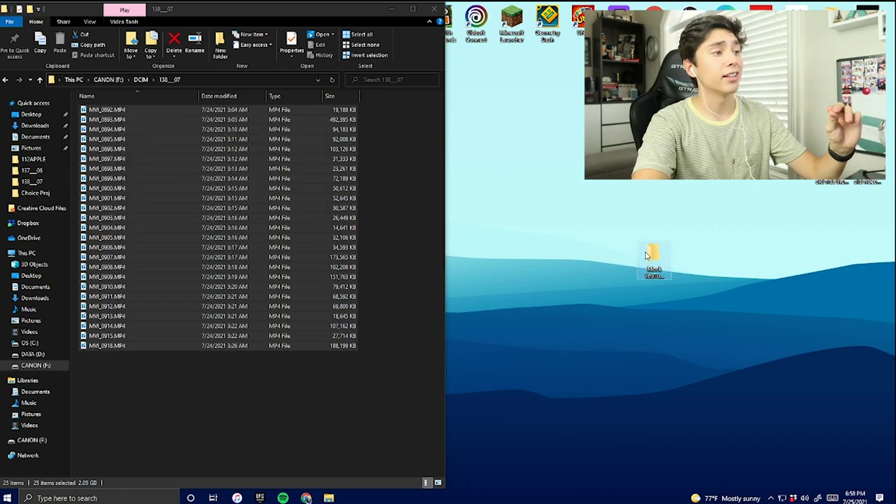
{"action": "double_click", "coordinate": [645, 256]}
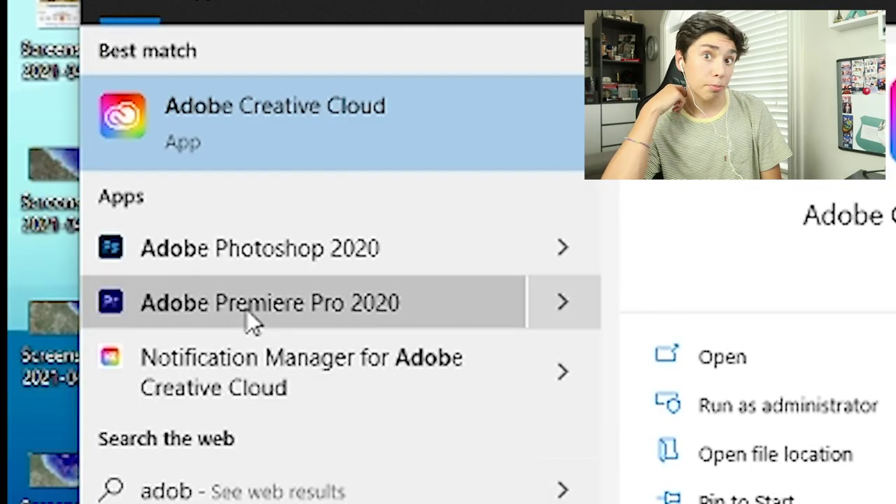
Launch Adobe Premiere Pro 2020 and create a new project named "Mock Video Edit", keeping the default project settings
{"action": "left_click", "coordinate": [246, 310]}
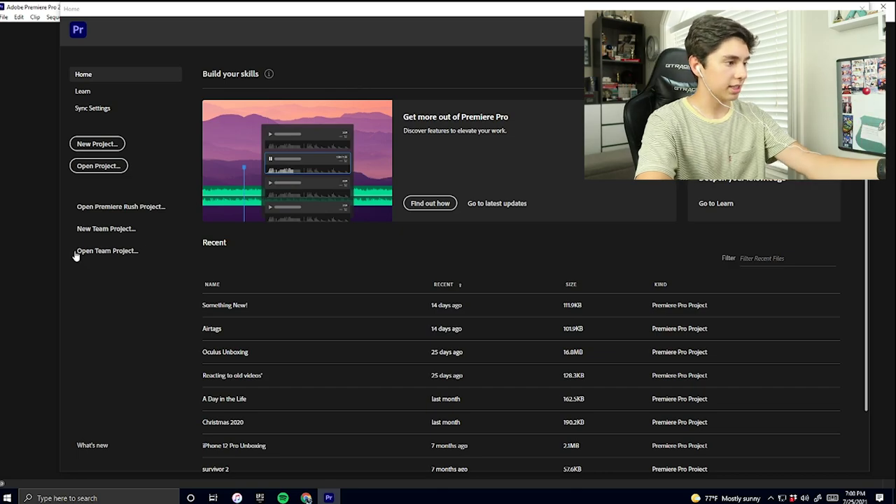
{"action": "scroll", "coordinate": [256, 294], "scroll_direction": "down", "scroll_amount": 2}
{"action": "scroll", "coordinate": [259, 301], "scroll_direction": "up", "scroll_amount": 2}
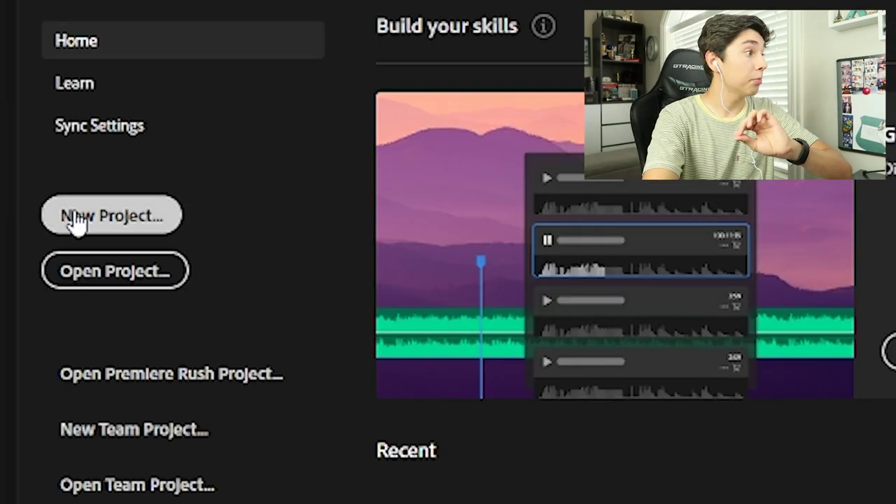
{"action": "left_click", "coordinate": [73, 217]}
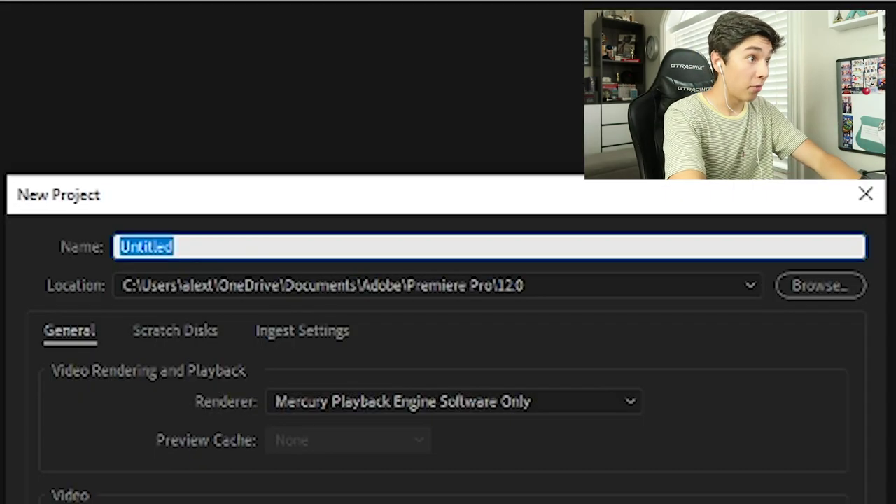
{"action": "type", "text": "Mok"}
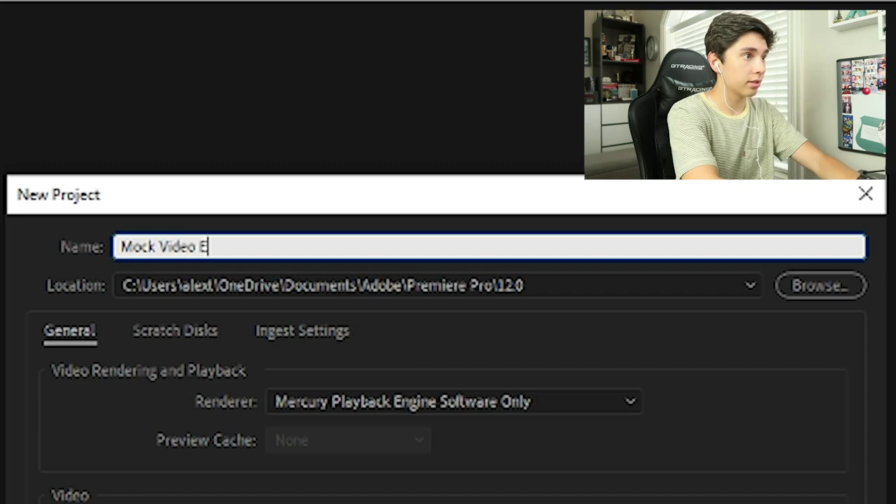
{"action": "key", "text": "BackSpace"}
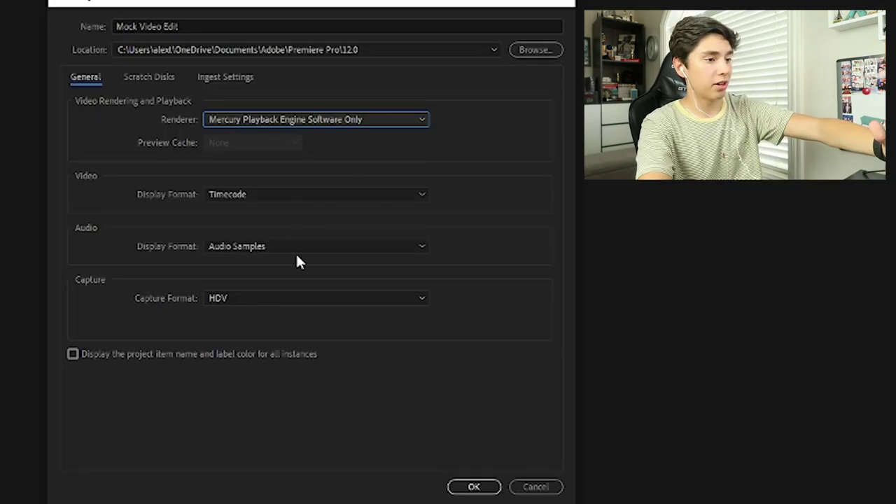
{"action": "left_click", "coordinate": [493, 489]}
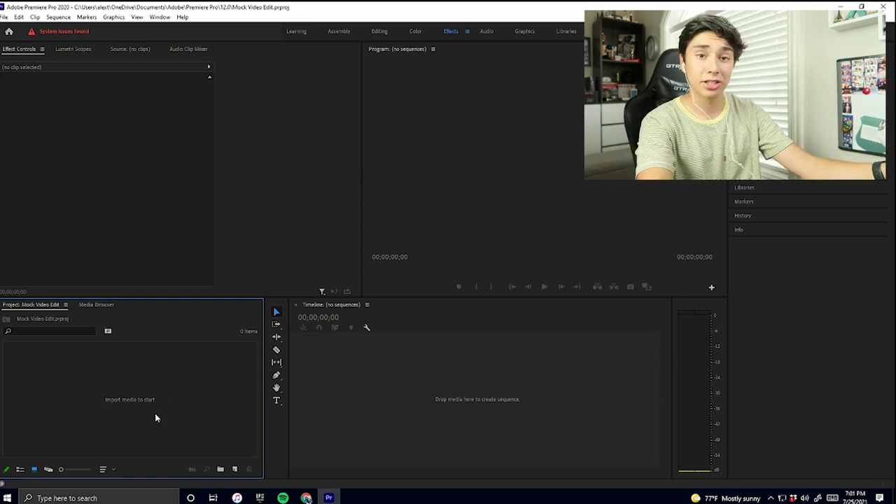
Import all the video clips from the desktop's Mock YouTube video folder into the project
{"action": "double_click", "coordinate": [160, 379]}
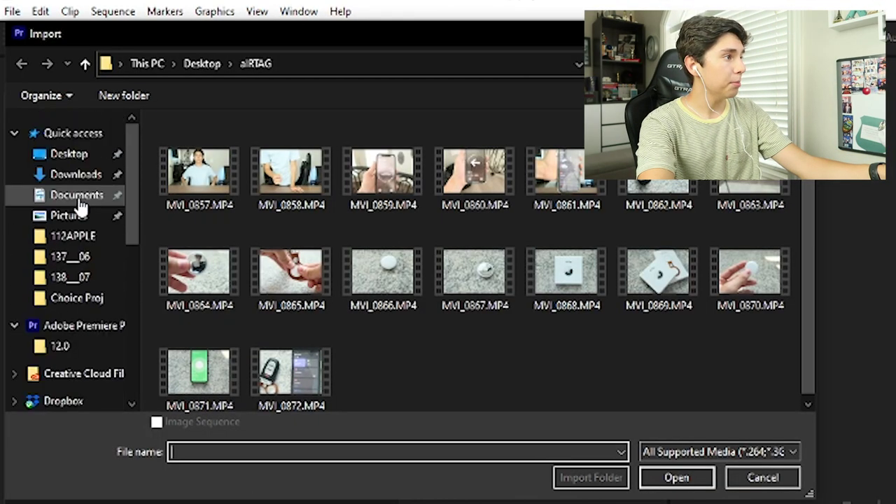
{"action": "key", "text": "BackSpace"}
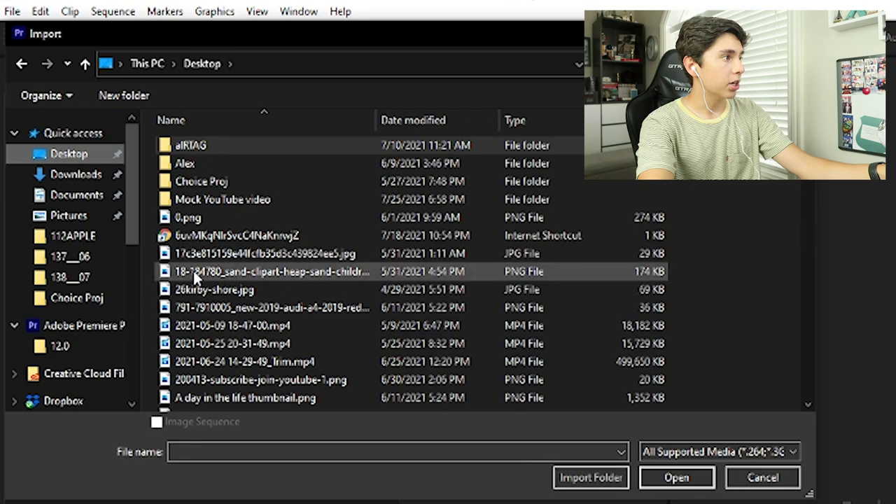
{"action": "double_click", "coordinate": [251, 208]}
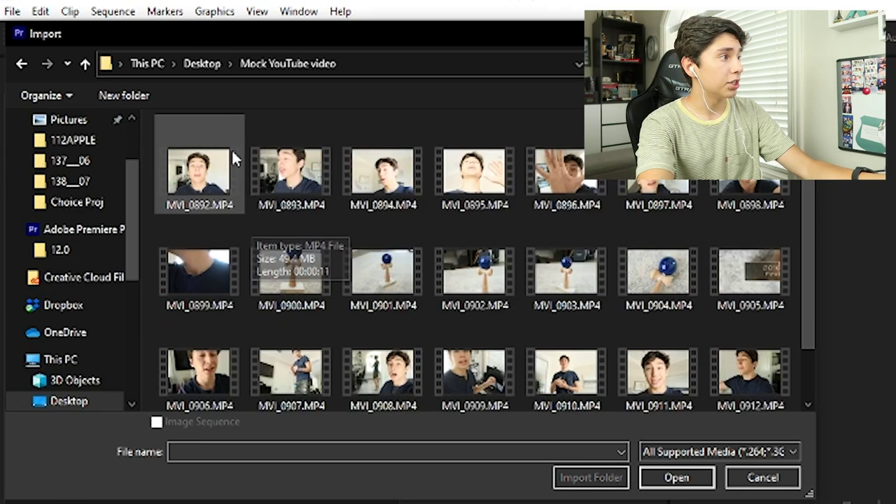
{"action": "key", "text": "ctrl+a"}
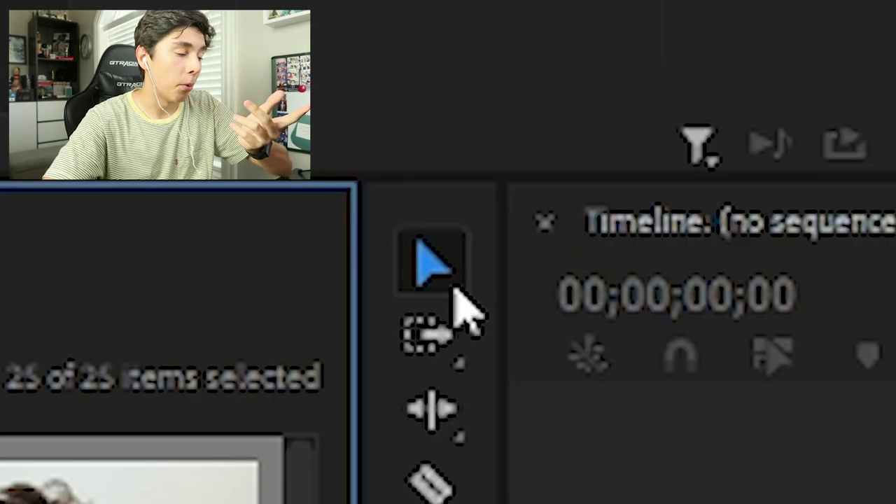
Switch to the Razor tool and back to the Selection tool
{"action": "left_click", "coordinate": [415, 142]}
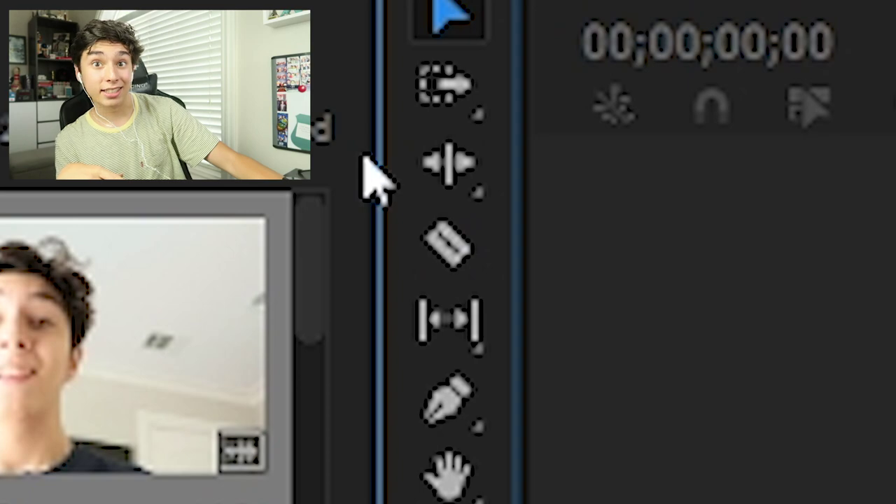
{"action": "key", "text": "c"}
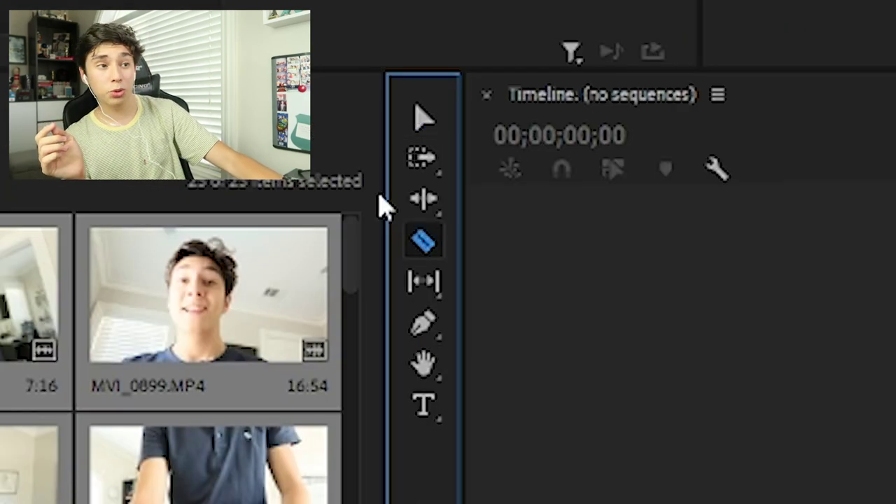
{"action": "key", "text": "v"}
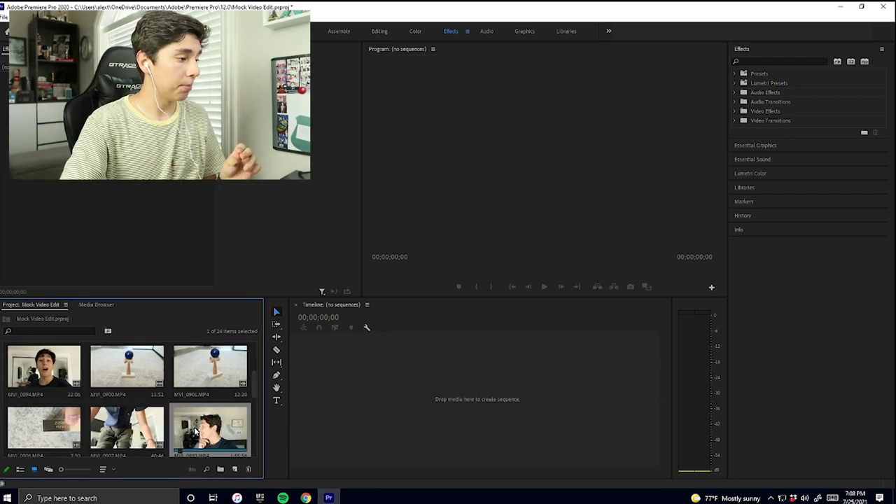
Create a sequence from the clip MVI_0893.MP4 and zoom the timeline in on it
{"action": "scroll", "coordinate": [197, 432], "scroll_direction": "down", "scroll_amount": 2}
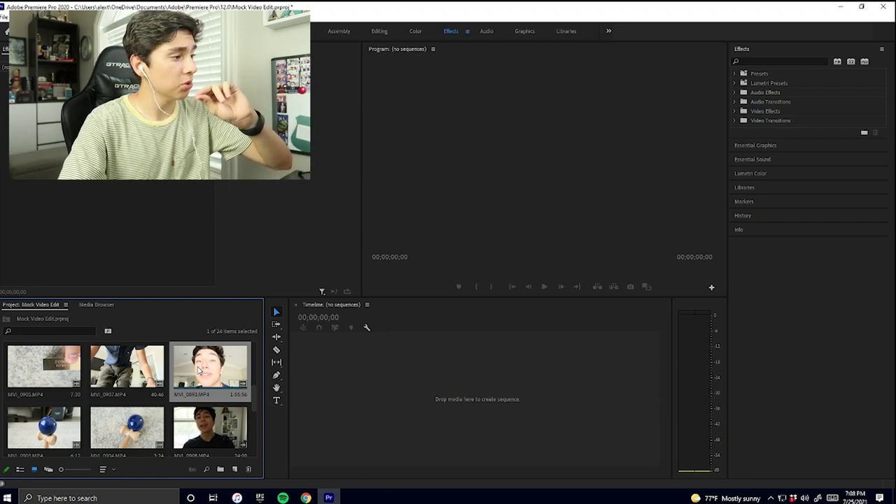
{"action": "left_click_drag", "start_coordinate": [199, 371], "coordinate": [364, 386]}
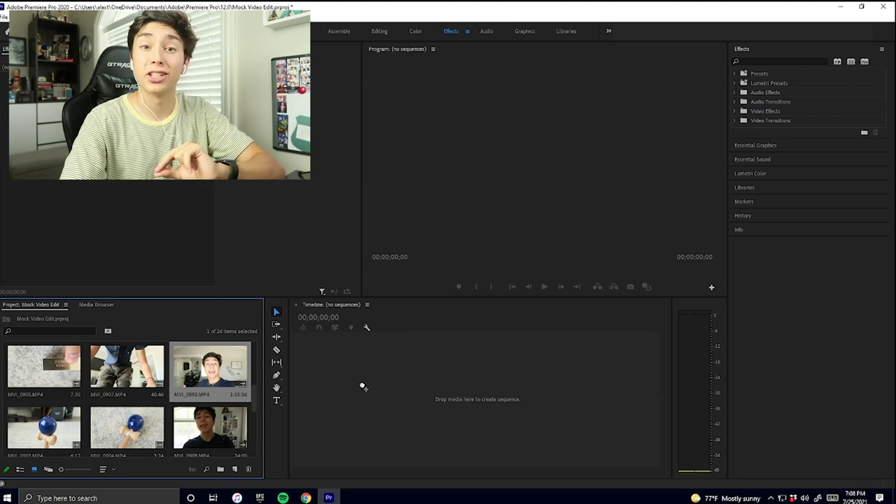
{"action": "left_click_drag", "start_coordinate": [356, 377], "coordinate": [357, 378]}
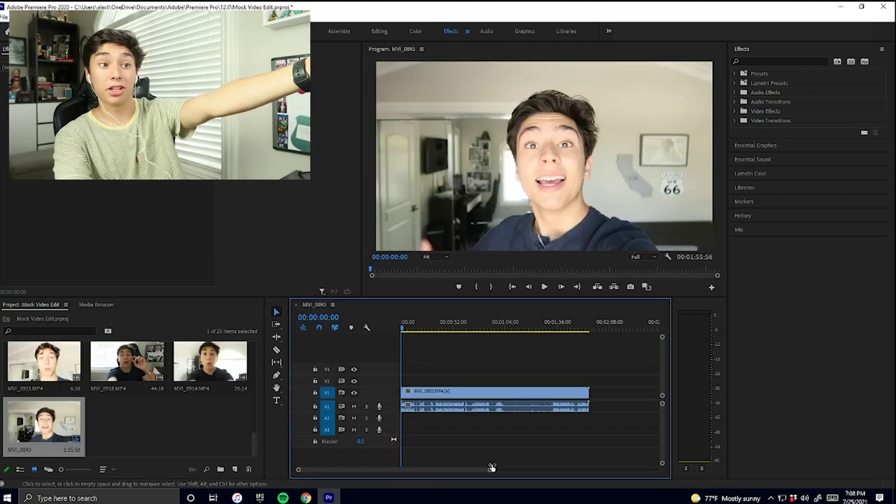
{"action": "left_click_drag", "start_coordinate": [492, 468], "coordinate": [428, 467]}
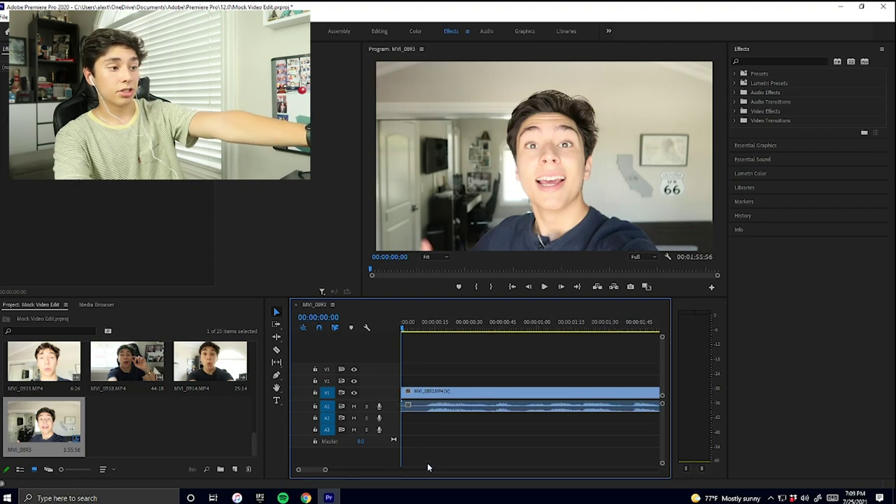
Select the MVI_0893.MP4 clip in the timeline and play its opening seconds from the start
{"action": "left_click", "coordinate": [412, 394]}
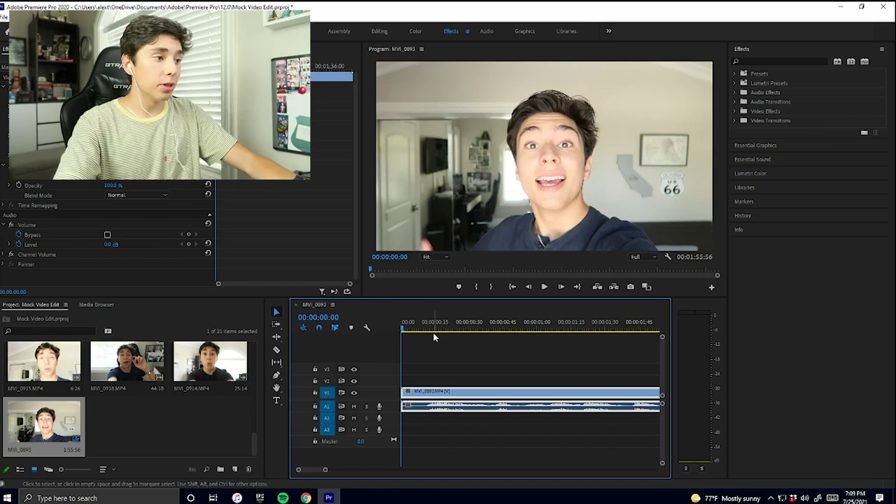
{"action": "key", "text": "space"}
{"action": "key", "text": "space"}
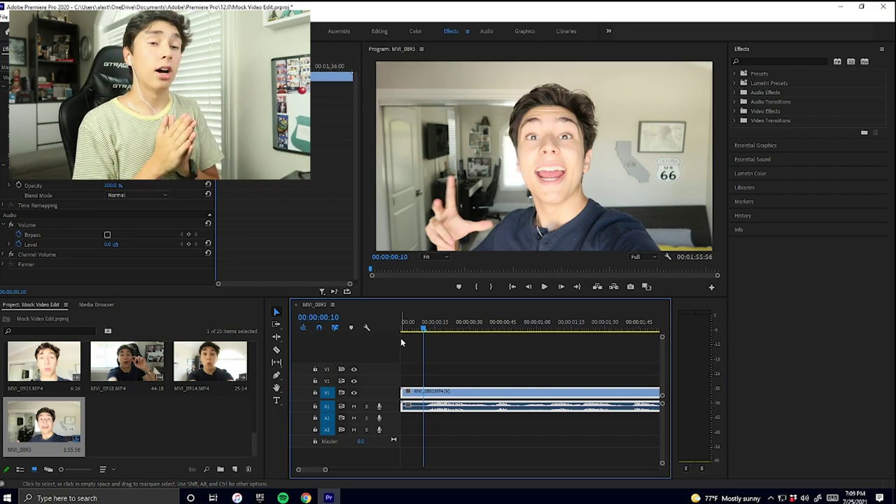
{"action": "left_click", "coordinate": [405, 324]}
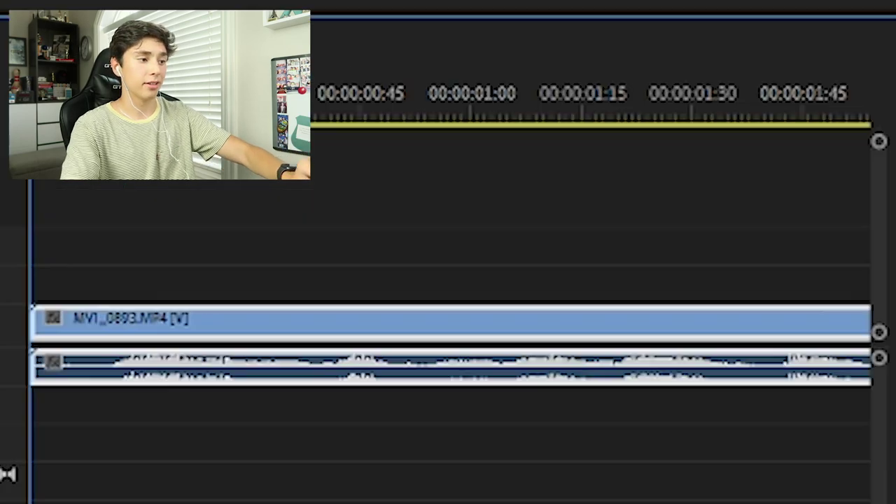
{"action": "key", "text": "space"}
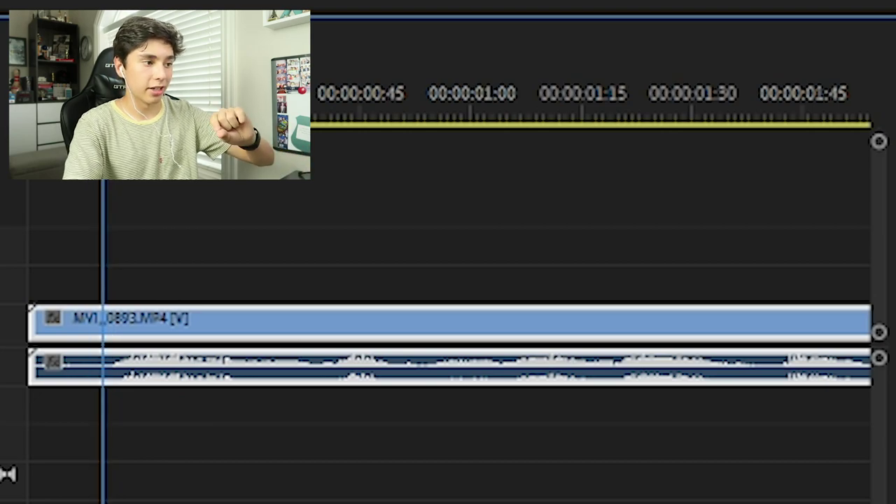
Cut the MVI_0893.MP4 clip at 00:00:00:10, delete the opening piece and move the remainder to the start of the sequence
{"action": "left_click", "coordinate": [105, 361]}
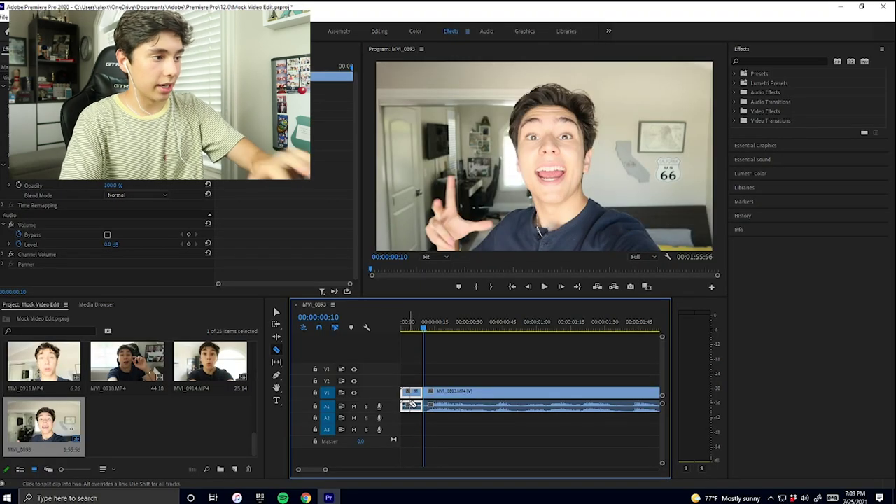
{"action": "key", "text": "Delete"}
{"action": "key", "text": "v"}
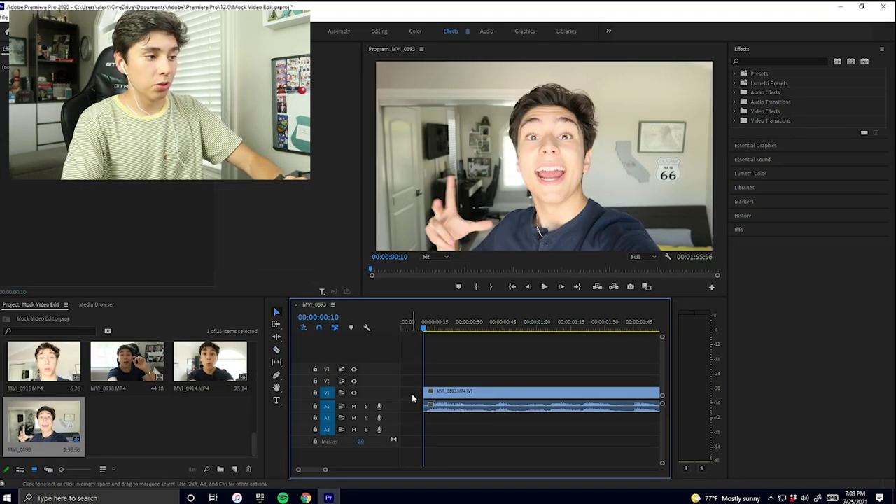
{"action": "left_click_drag", "start_coordinate": [453, 397], "coordinate": [429, 399]}
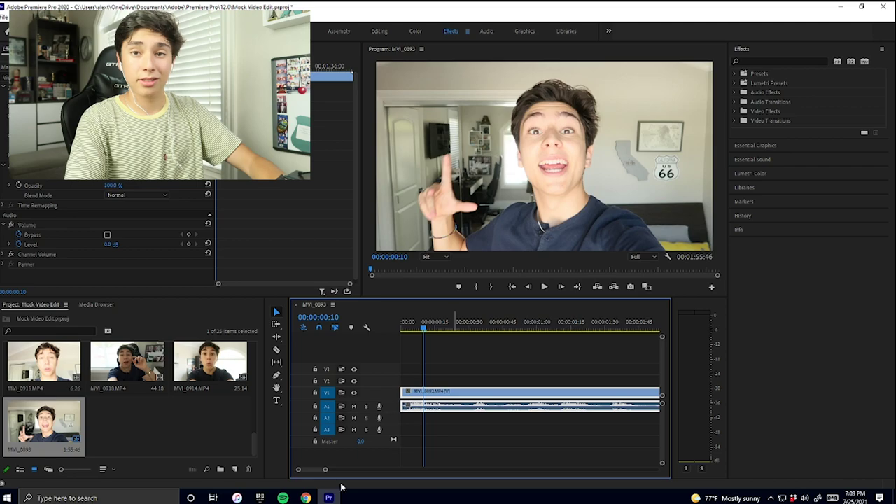
Play the trimmed clip from the start of the sequence to about 00:00:05:24
{"action": "key", "text": "Home"}
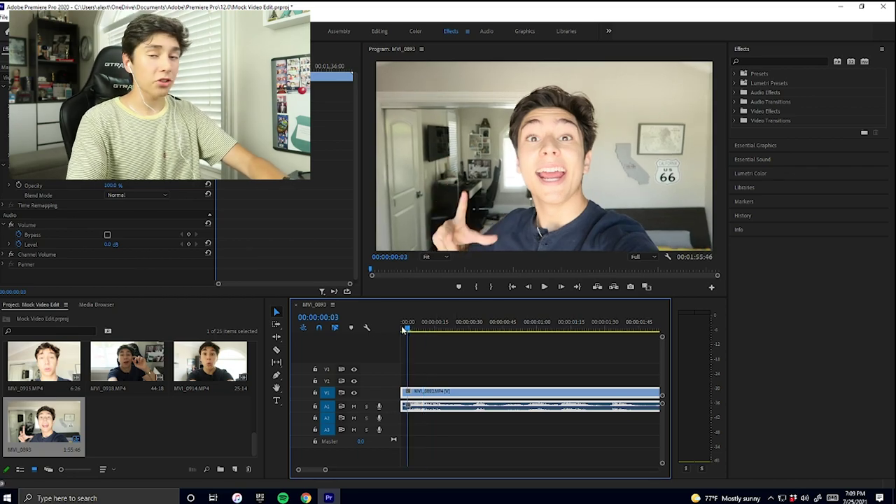
{"action": "key", "text": "space"}
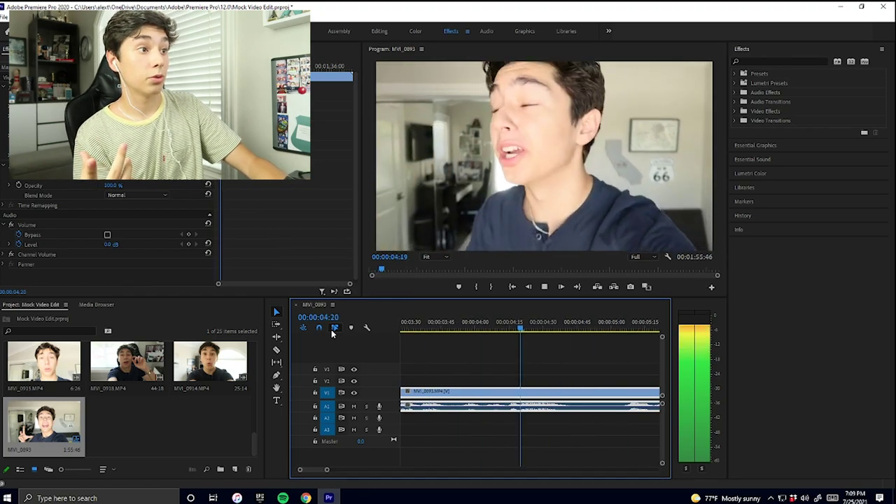
{"action": "key", "text": "space"}
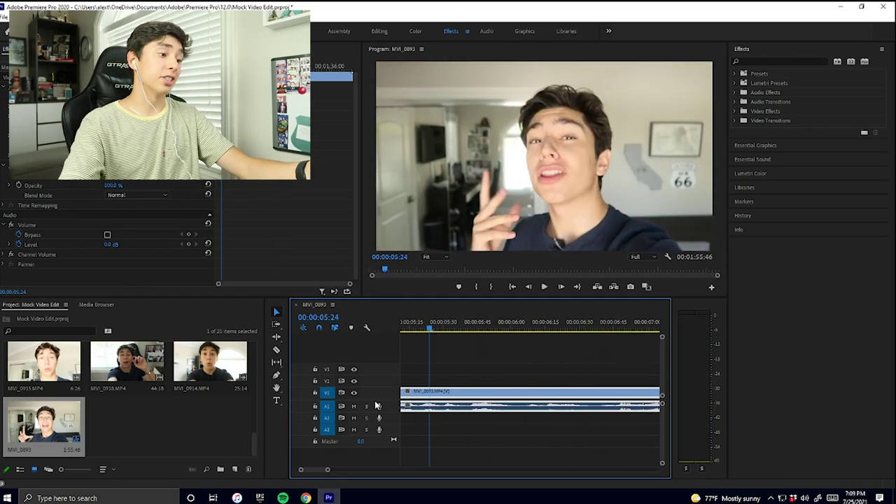
Cut MVI_0893.MP4 just before and just after 00:00:05:00, remove the short piece between the cuts and close the gap
{"action": "mouse_move", "coordinate": [329, 470]}
{"action": "left_mouse_down"}
{"action": "mouse_move", "coordinate": [357, 469]}
{"action": "mouse_move", "coordinate": [336, 470]}
{"action": "left_mouse_up"}
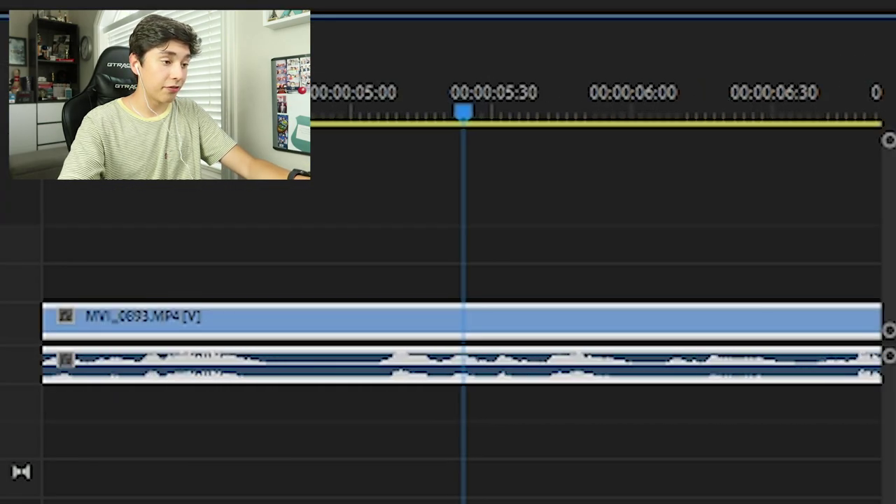
{"action": "left_click", "coordinate": [272, 341]}
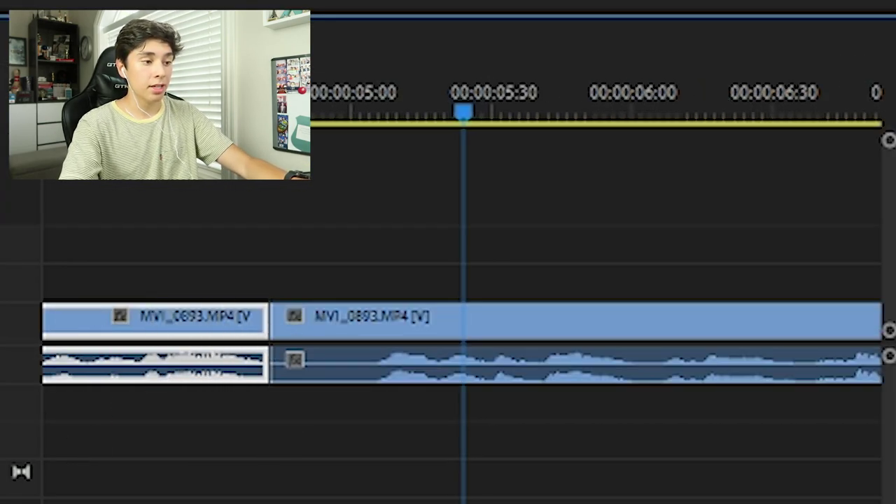
{"action": "left_click", "coordinate": [374, 332]}
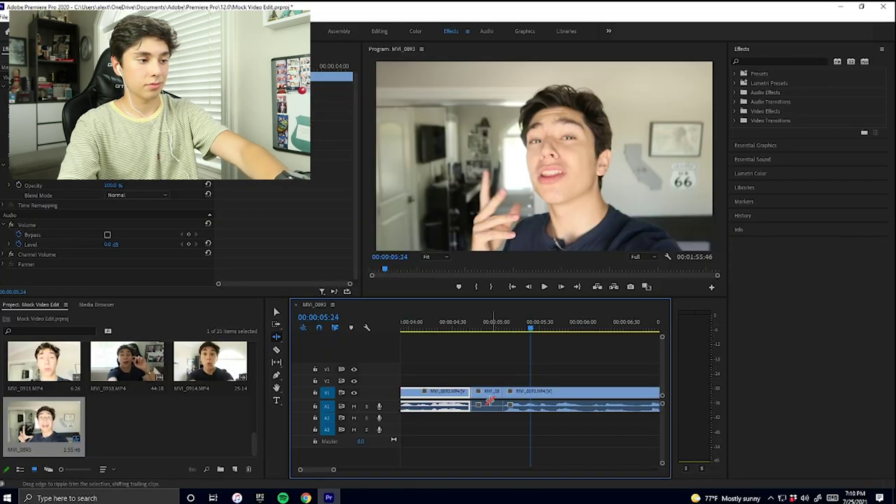
{"action": "left_click", "coordinate": [315, 341]}
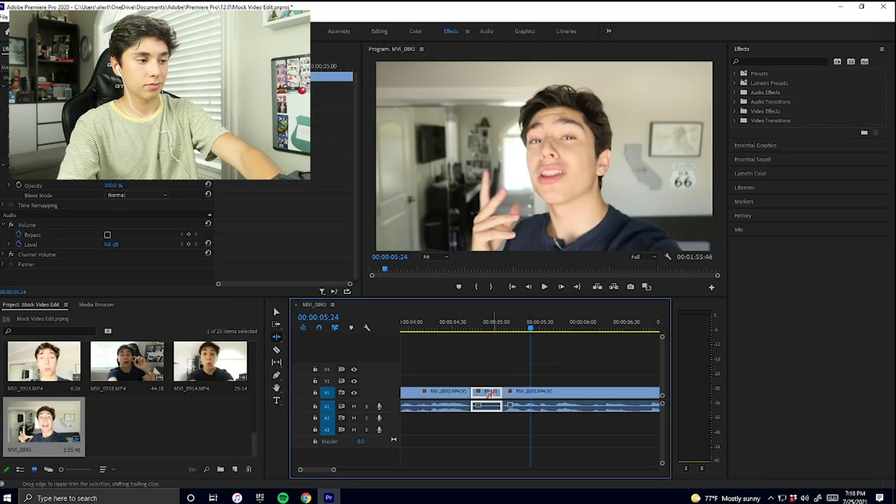
{"action": "key", "text": "Delete"}
{"action": "left_click", "coordinate": [479, 396]}
{"action": "key", "text": "Delete"}
Find where the talking resumes, cut the clip at about 00:00:21:00 and delete the unwanted piece before that cut
{"action": "left_click_drag", "start_coordinate": [335, 469], "coordinate": [353, 474]}
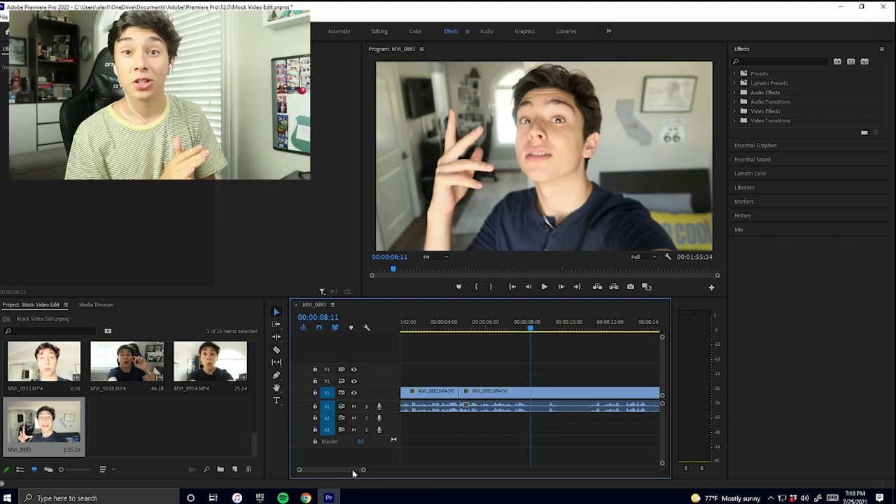
{"action": "key", "text": "Down"}
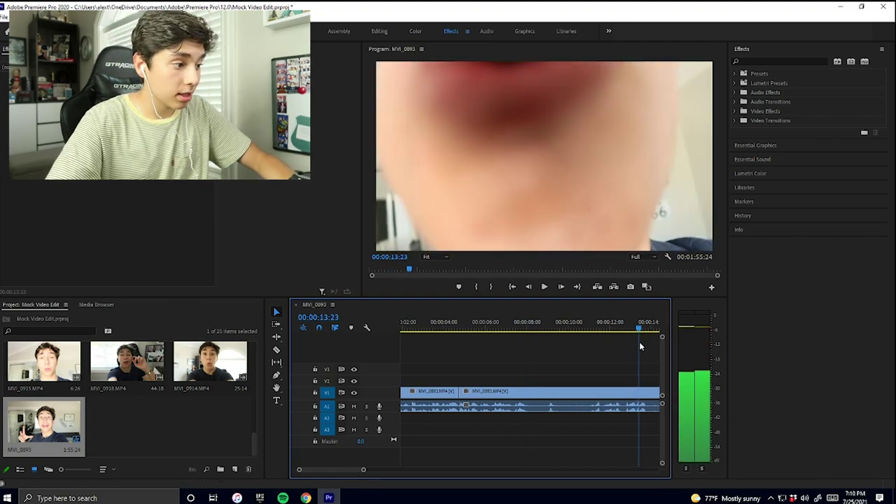
{"action": "scroll", "coordinate": [338, 473], "scroll_direction": "down", "scroll_amount": 5}
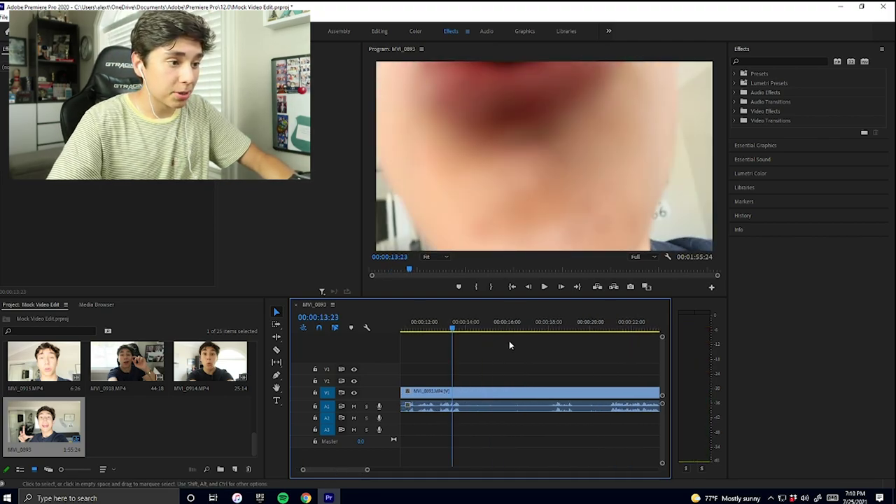
{"action": "left_click", "coordinate": [505, 326]}
{"action": "left_click_drag", "start_coordinate": [505, 327], "coordinate": [609, 340]}
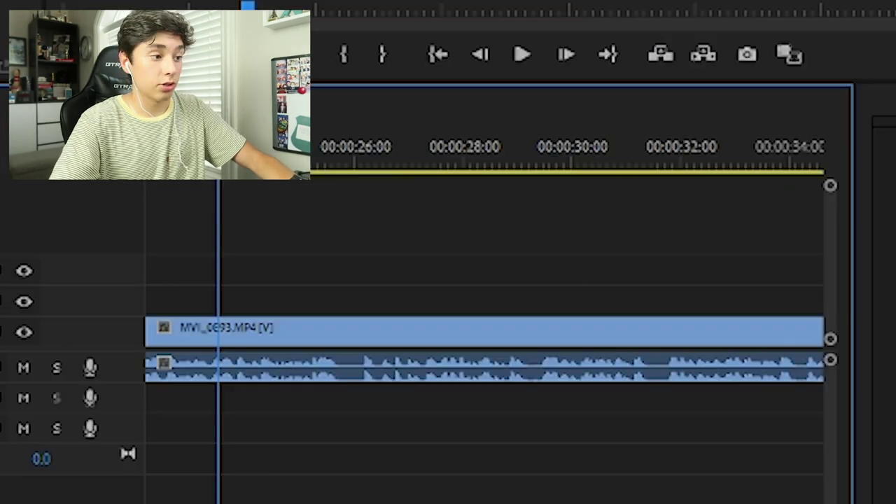
{"action": "scroll", "coordinate": [532, 392], "scroll_direction": "up", "scroll_amount": 5}
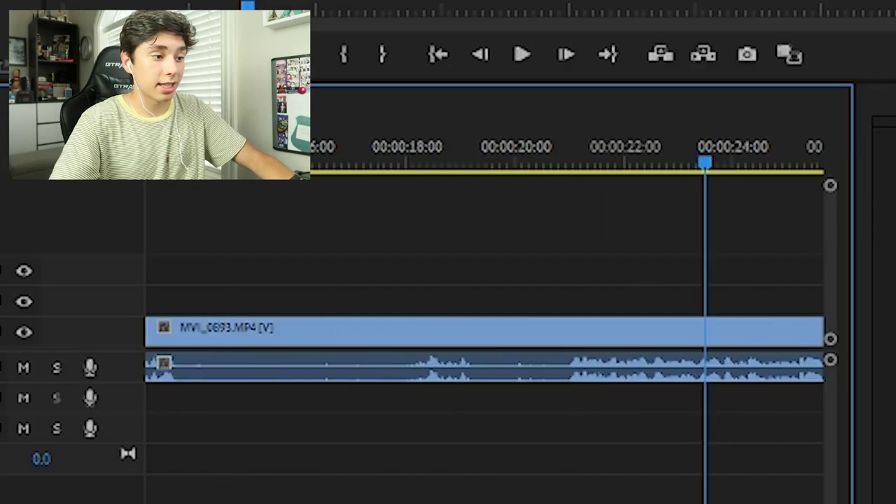
{"action": "left_click_drag", "start_coordinate": [564, 154], "coordinate": [573, 156]}
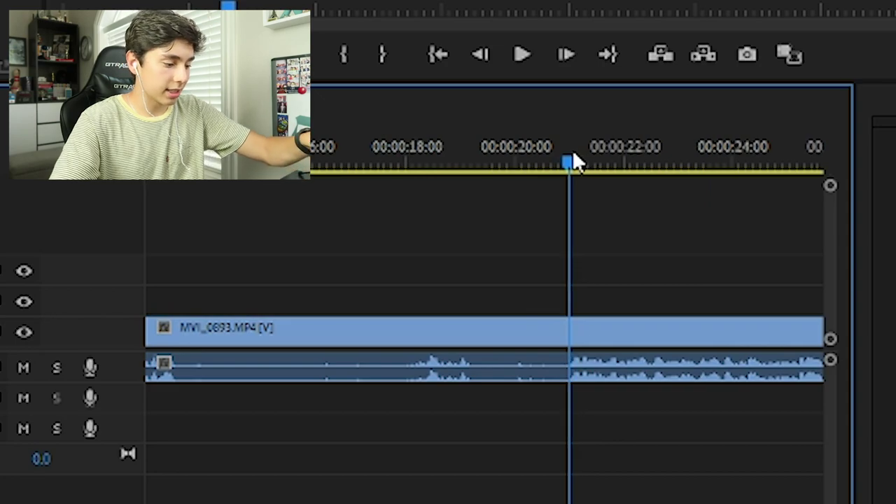
{"action": "key", "text": "c"}
{"action": "left_click", "coordinate": [578, 332]}
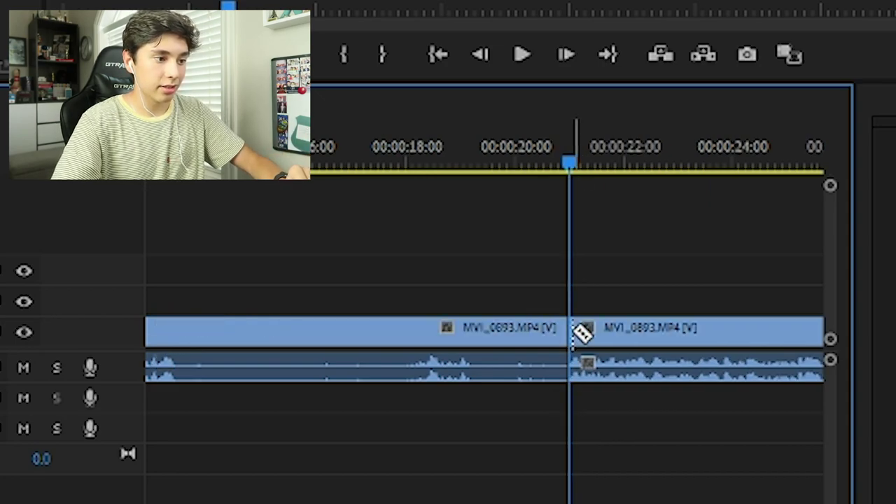
{"action": "left_click", "coordinate": [378, 325]}
{"action": "key", "text": "Delete"}
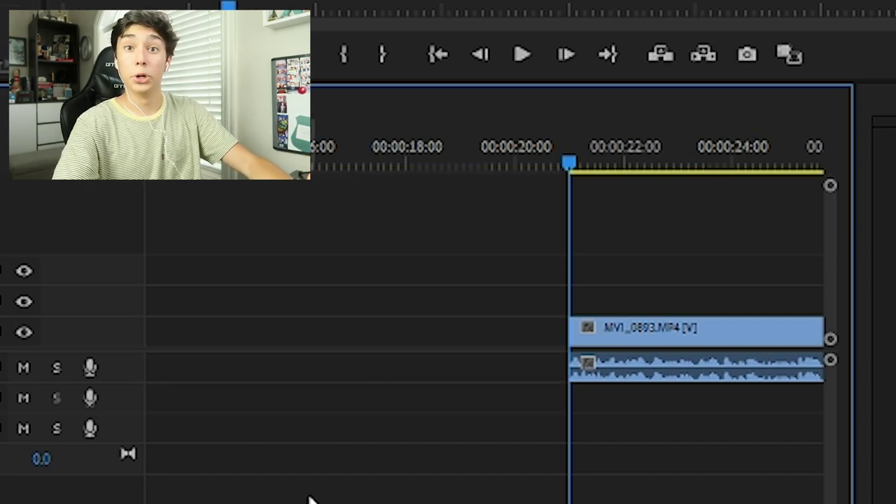
Close the gap so the remaining footage directly follows the first piece of MVI_0893.MP4
{"action": "scroll", "coordinate": [483, 280], "scroll_direction": "left", "scroll_amount": 5}
{"action": "key", "text": "Delete"}
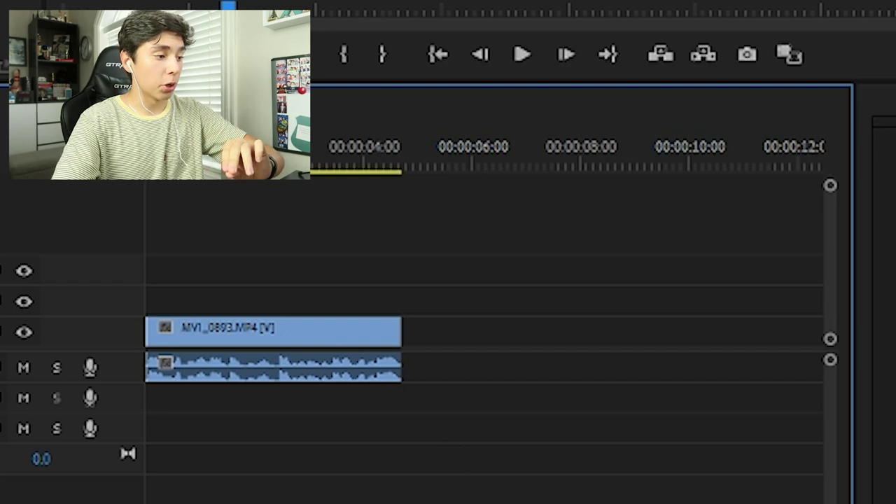
{"action": "key", "text": "ctrl+z"}
{"action": "left_click_drag", "start_coordinate": [670, 341], "coordinate": [126, 473]}
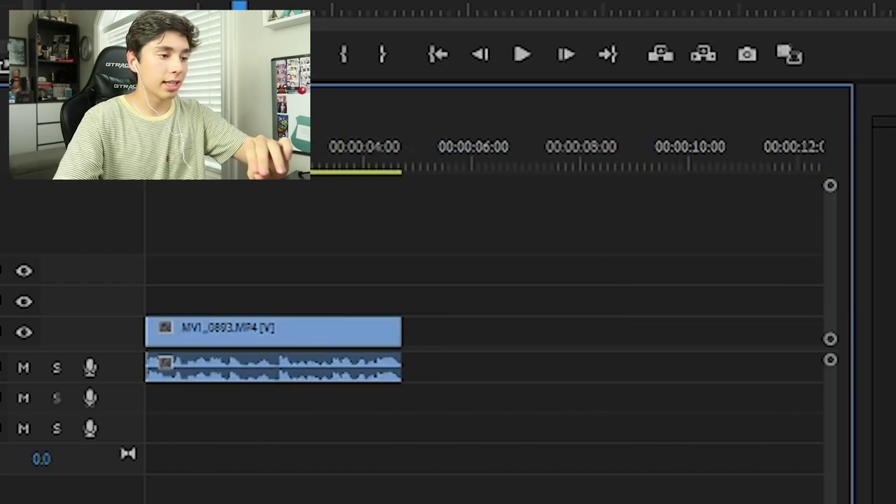
{"action": "left_click_drag", "start_coordinate": [630, 344], "coordinate": [609, 331]}
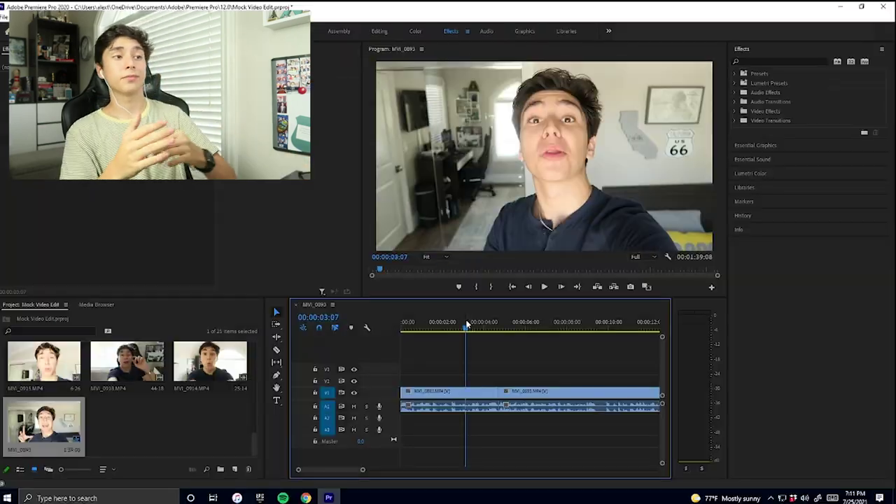
Play on from 00:00:03:07, cut the clip at 00:00:22:04 and about one second after it, and ripple-delete the piece between
{"action": "key", "text": "space"}
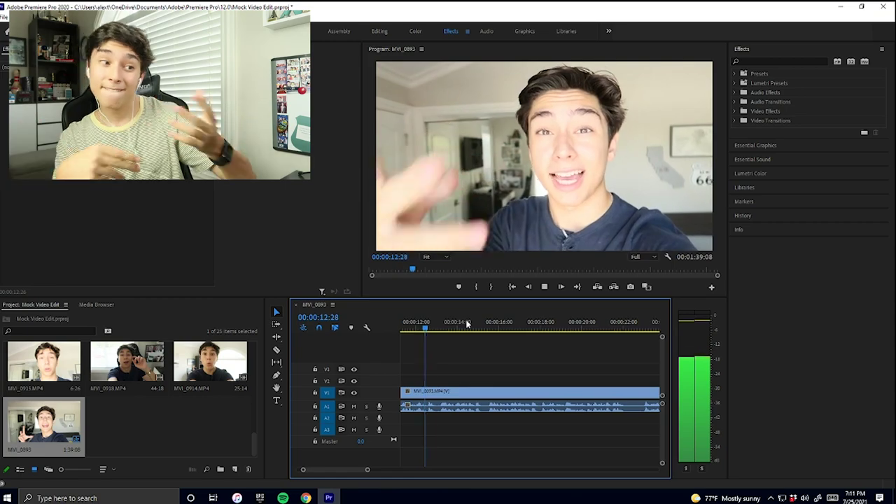
{"action": "left_click", "coordinate": [625, 322]}
{"action": "key", "text": "c"}
{"action": "left_click", "coordinate": [627, 394]}
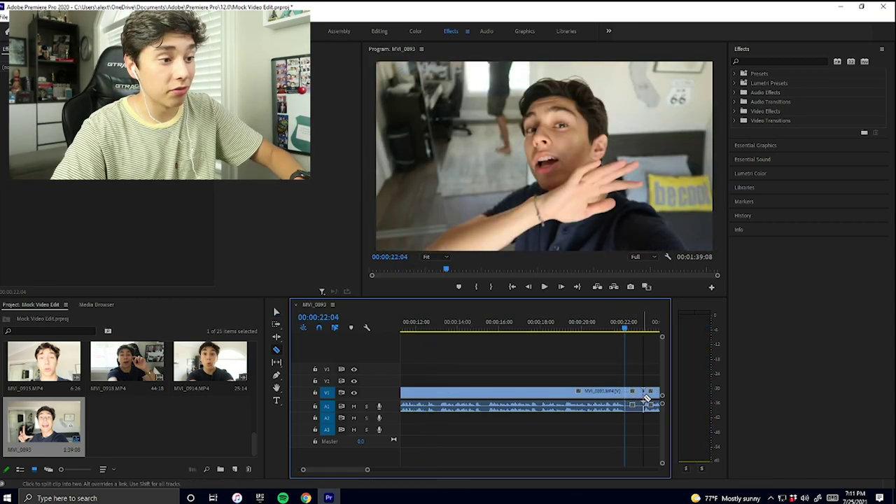
{"action": "key", "text": "v"}
{"action": "left_click", "coordinate": [633, 394]}
{"action": "key", "text": "shift+Delete"}
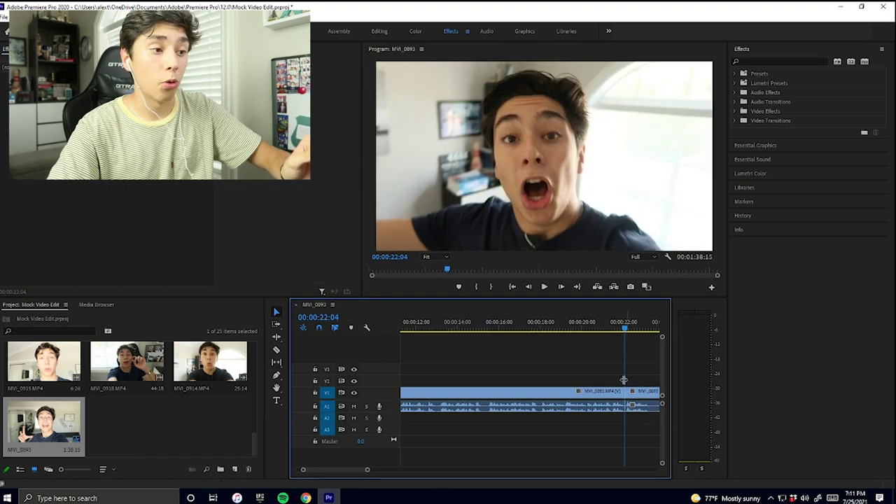
Play the footage following the new cut at 00:00:22:04
{"action": "scroll", "coordinate": [326, 473], "scroll_direction": "down", "scroll_amount": 3}
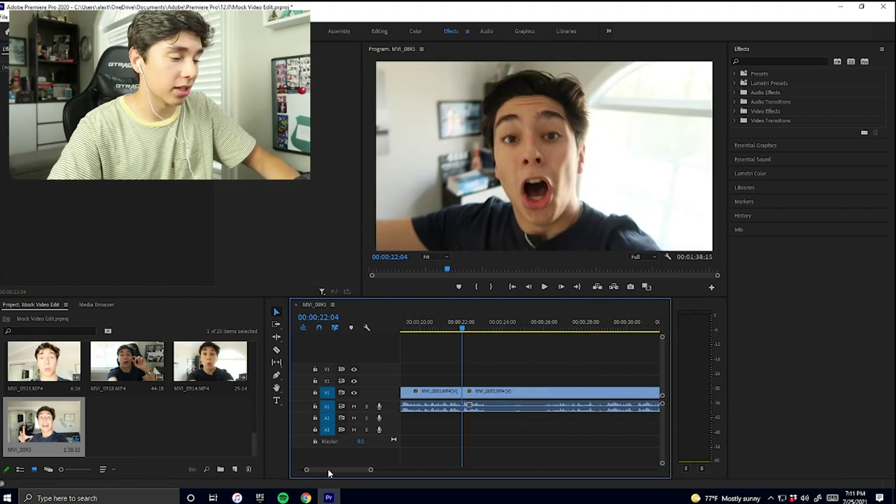
{"action": "key", "text": "space"}
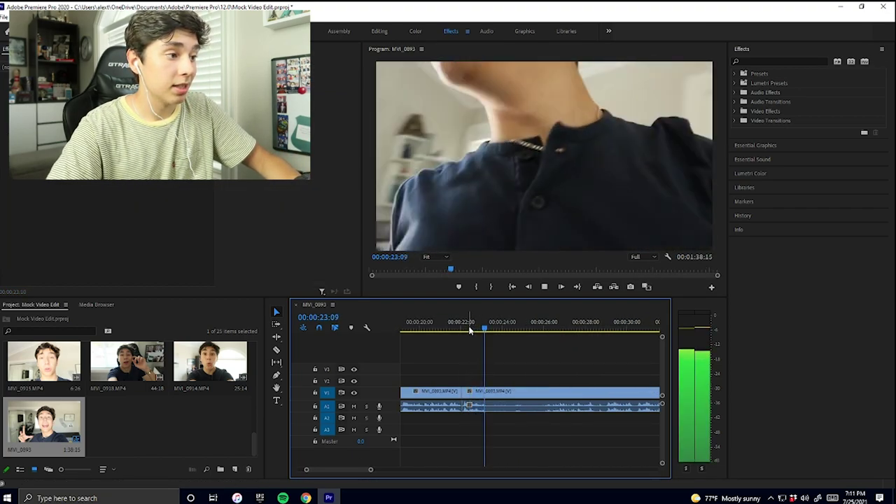
{"action": "key", "text": "space"}
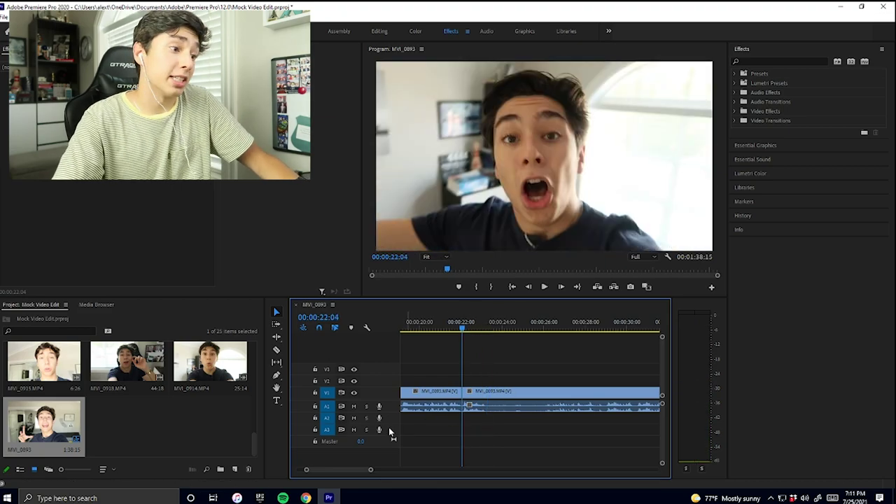
Cut out the quiet stretch between about 00:00:23 and 00:00:26, close the gap, and play back from 00:00:22:19
{"action": "key", "text": "c"}
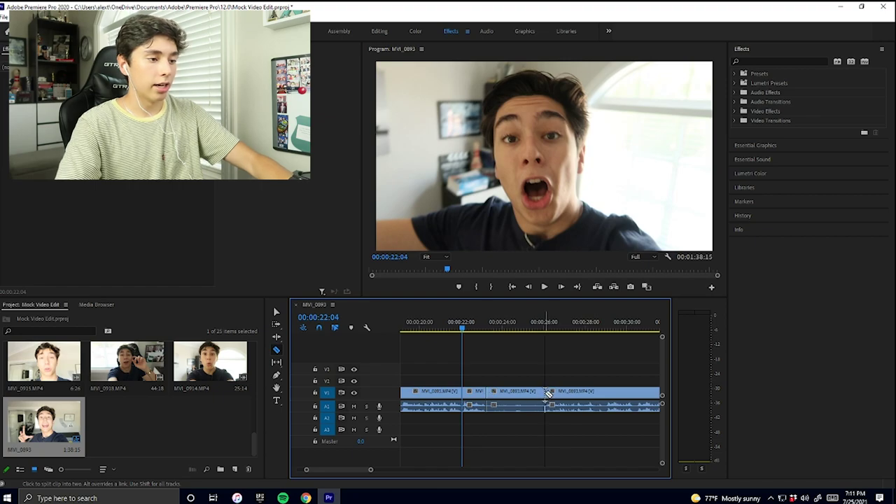
{"action": "key", "text": "v"}
{"action": "left_click", "coordinate": [518, 392]}
{"action": "key", "text": "Delete"}
{"action": "left_click", "coordinate": [524, 392]}
{"action": "key", "text": "Delete"}
{"action": "left_click", "coordinate": [469, 328]}
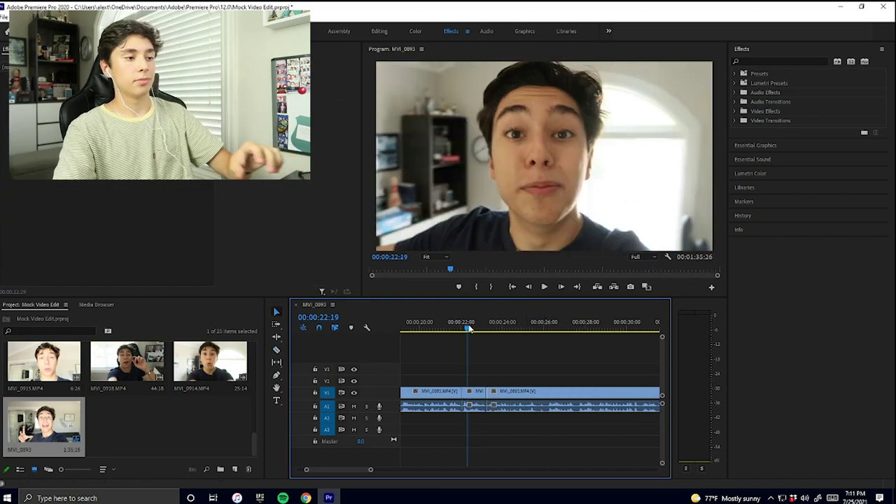
{"action": "key", "text": "space"}
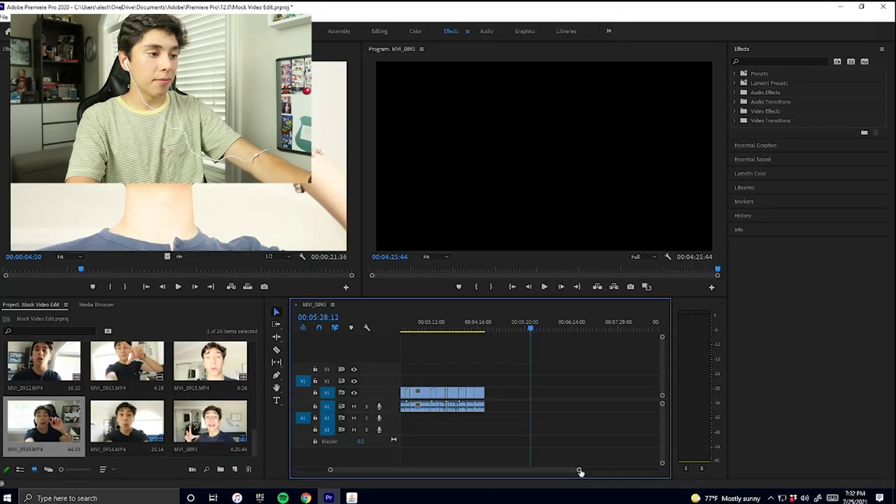
Review the rough cut's pieces along the timeline and examine the MVI_0909.MP4 cut near 00:02:44 up close
{"action": "mouse_move", "coordinate": [580, 471]}
{"action": "left_mouse_down"}
{"action": "mouse_move", "coordinate": [482, 469]}
{"action": "mouse_move", "coordinate": [592, 465]}
{"action": "left_mouse_up"}
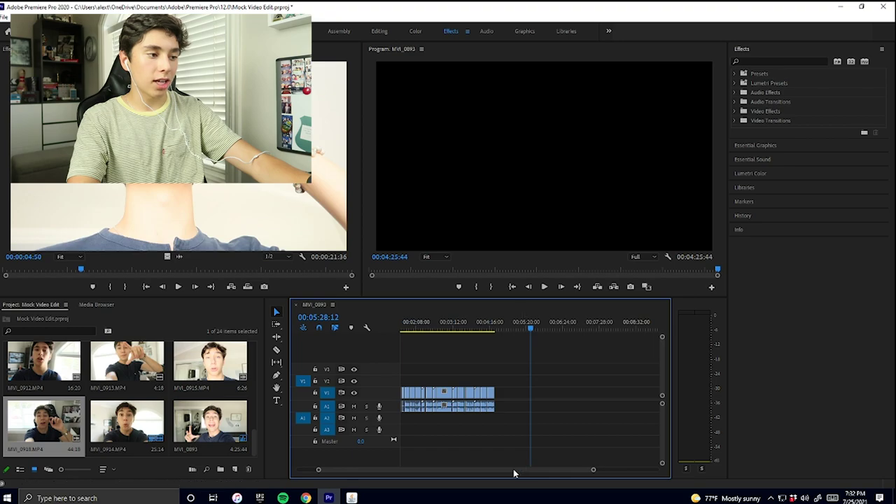
{"action": "left_click_drag", "start_coordinate": [516, 472], "coordinate": [482, 474]}
{"action": "left_click_drag", "start_coordinate": [574, 473], "coordinate": [488, 472]}
{"action": "left_click", "coordinate": [491, 343]}
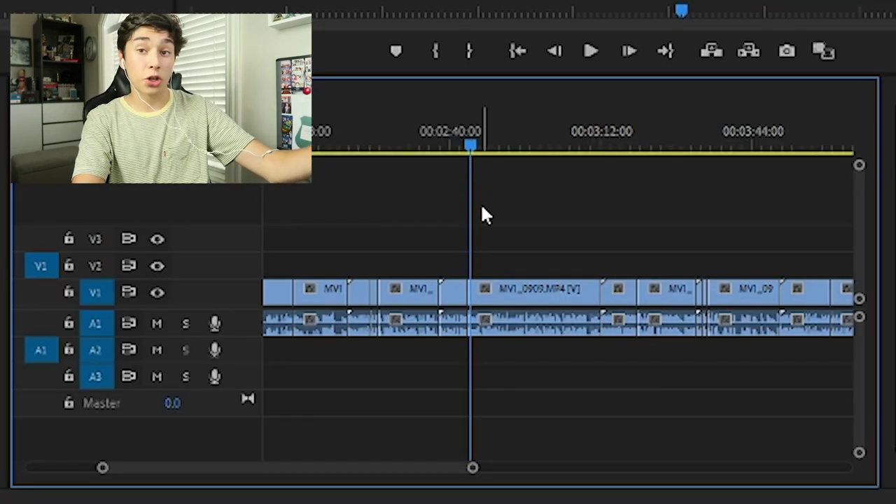
{"action": "left_click_drag", "start_coordinate": [477, 483], "coordinate": [324, 440]}
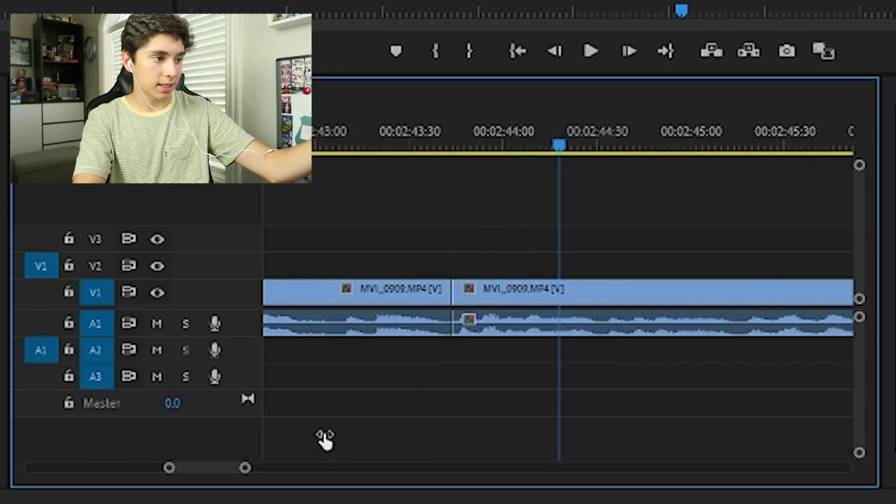
{"action": "left_click_drag", "start_coordinate": [411, 130], "coordinate": [452, 150]}
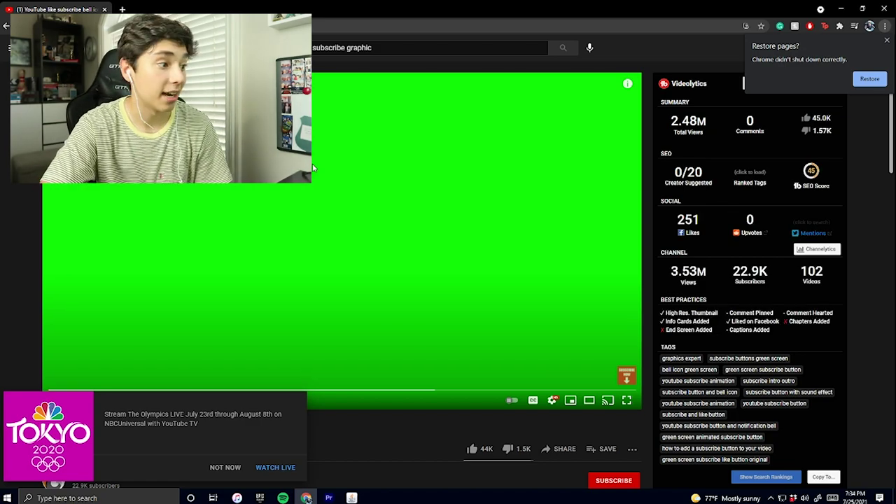
In Chrome, dismiss the YouTube TV Olympics promotion on the green-screen subscribe-button video's page
{"action": "left_click", "coordinate": [224, 469]}
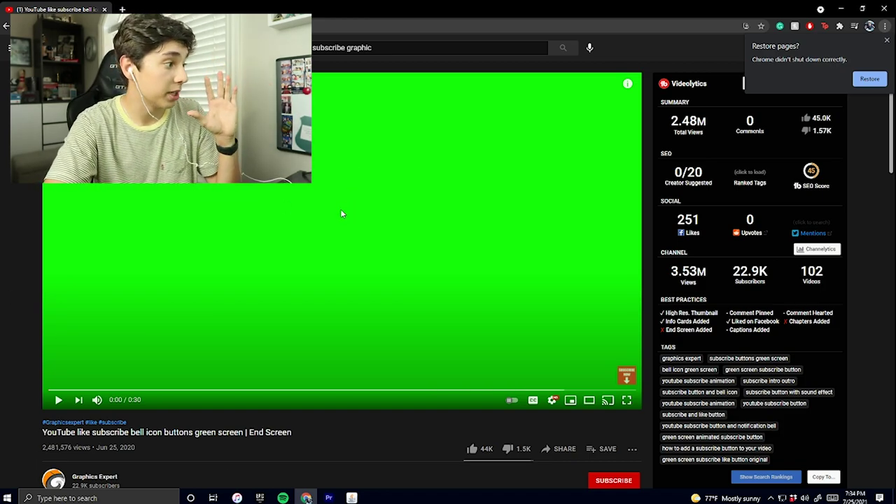
Play the green-screen subscribe-button video, preview its different animations, and pause it at 0:22
{"action": "left_click", "coordinate": [79, 288]}
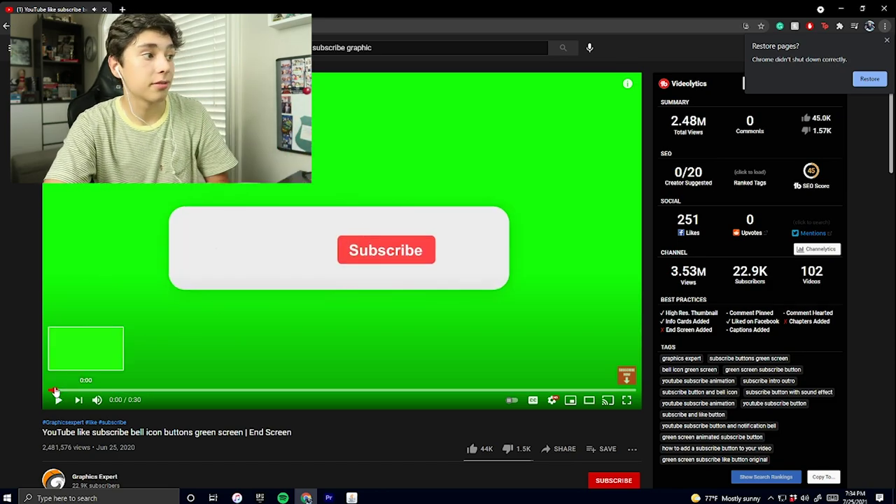
{"action": "left_click", "coordinate": [69, 383]}
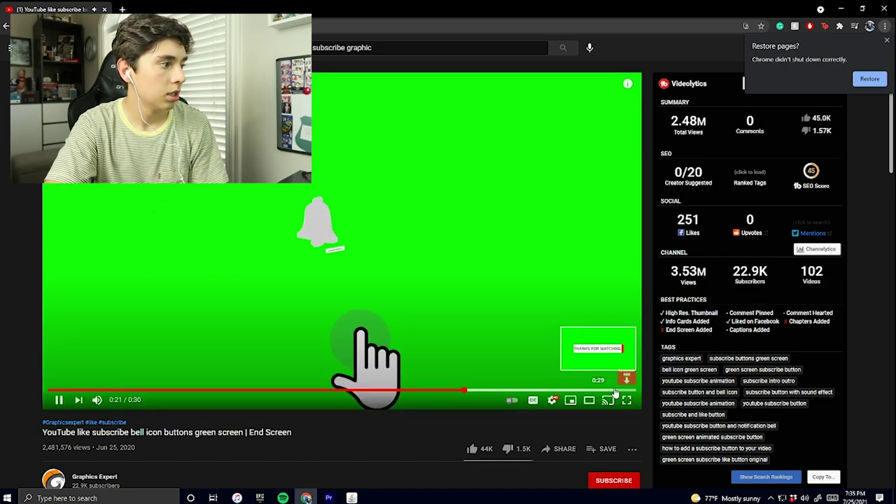
{"action": "left_click", "coordinate": [118, 364]}
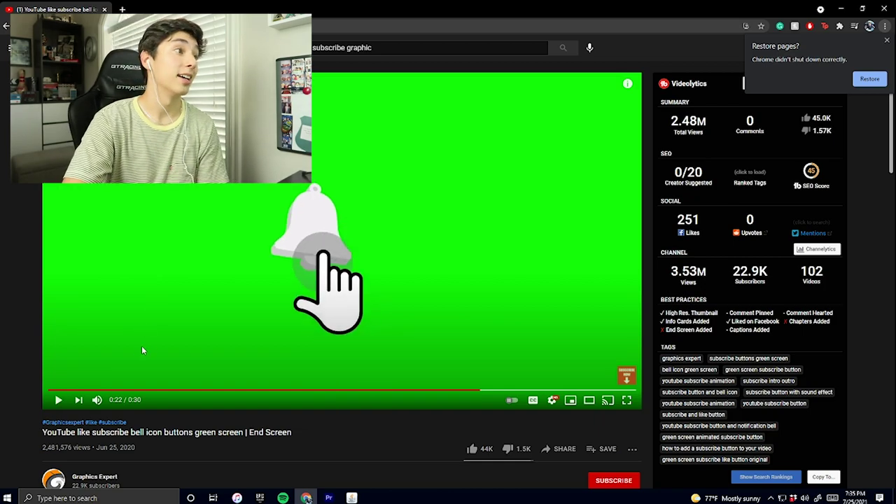
Open the download link in the video's description and import the downloaded YouTube-like-sub MP4 into the Premiere Pro project
{"action": "scroll", "coordinate": [89, 350], "scroll_direction": "down", "scroll_amount": 3}
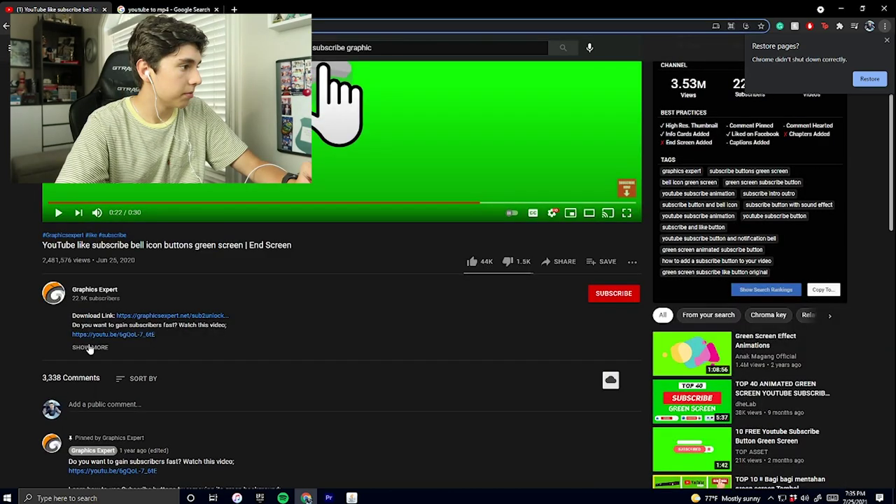
{"action": "left_click", "coordinate": [159, 317]}
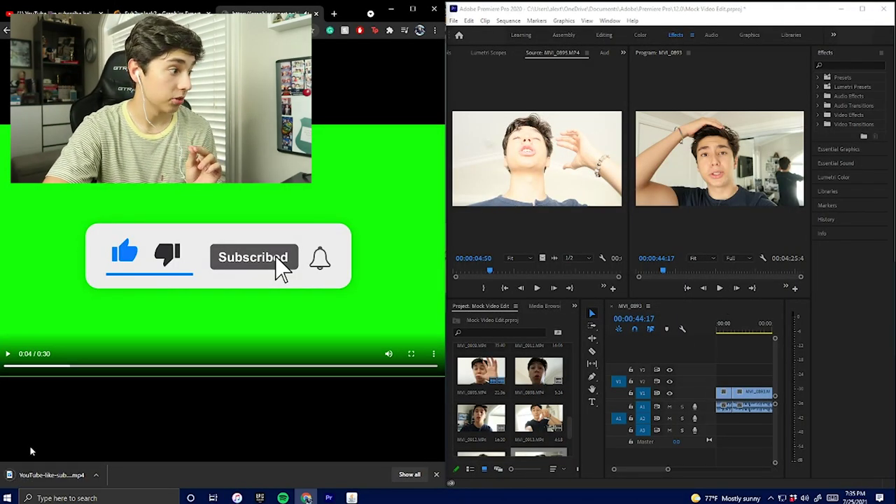
{"action": "left_click_drag", "start_coordinate": [29, 480], "coordinate": [574, 453]}
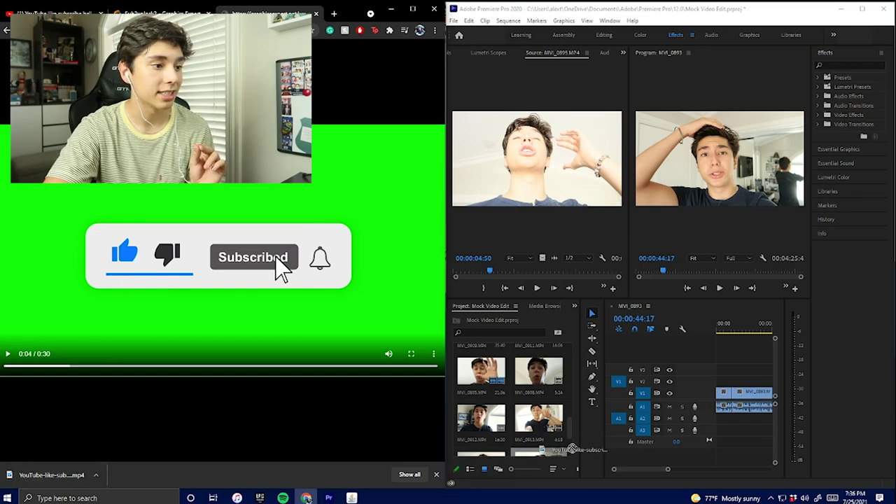
{"action": "left_click_drag", "start_coordinate": [564, 410], "coordinate": [565, 410]}
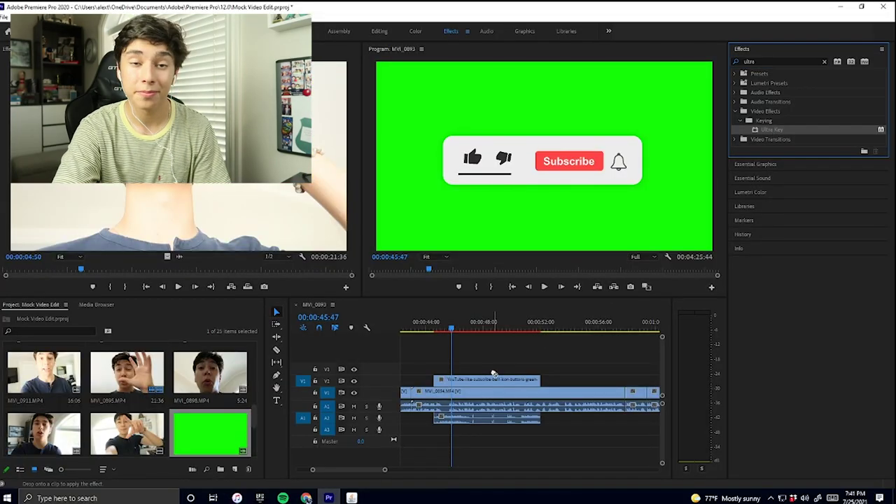
Apply Ultra Key to the subscribe graphic on V2 and sample its green background as the key color
{"action": "left_click_drag", "start_coordinate": [493, 373], "coordinate": [498, 382]}
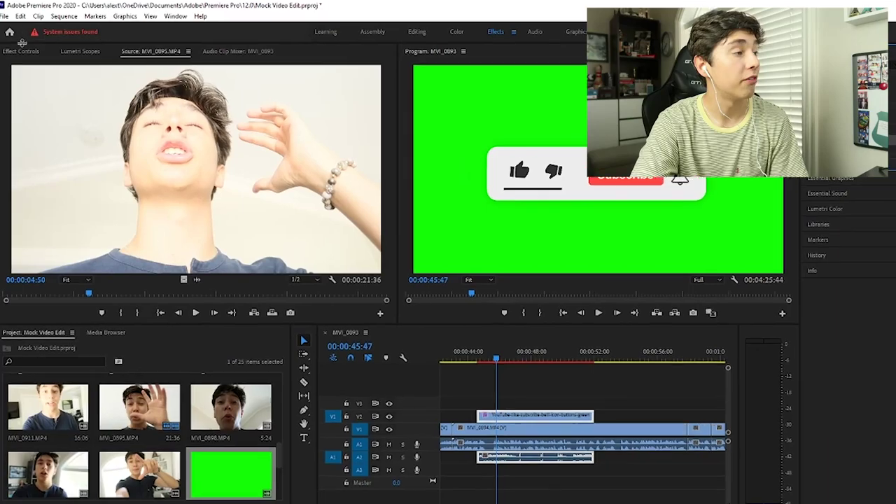
{"action": "left_click", "coordinate": [20, 45]}
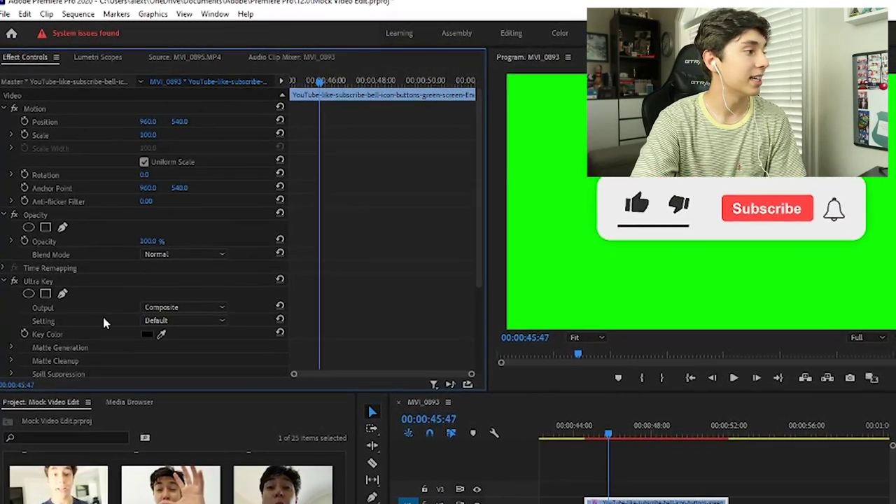
{"action": "left_click", "coordinate": [176, 362]}
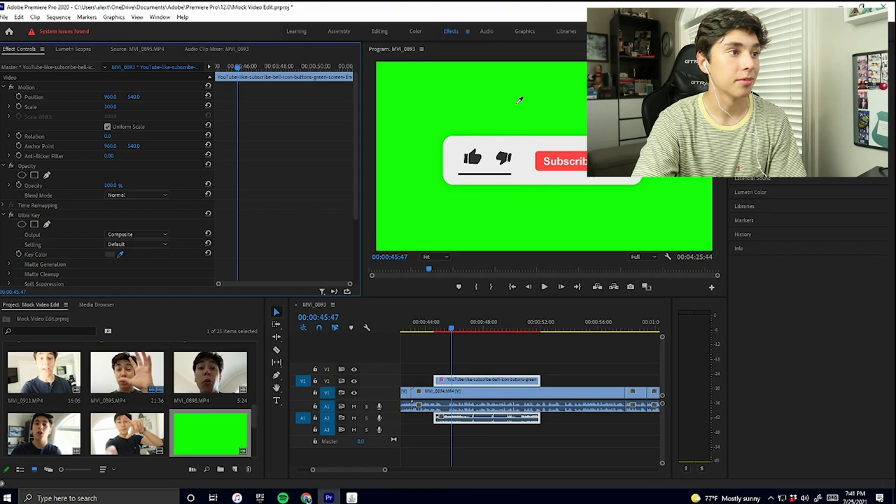
{"action": "left_click", "coordinate": [519, 100]}
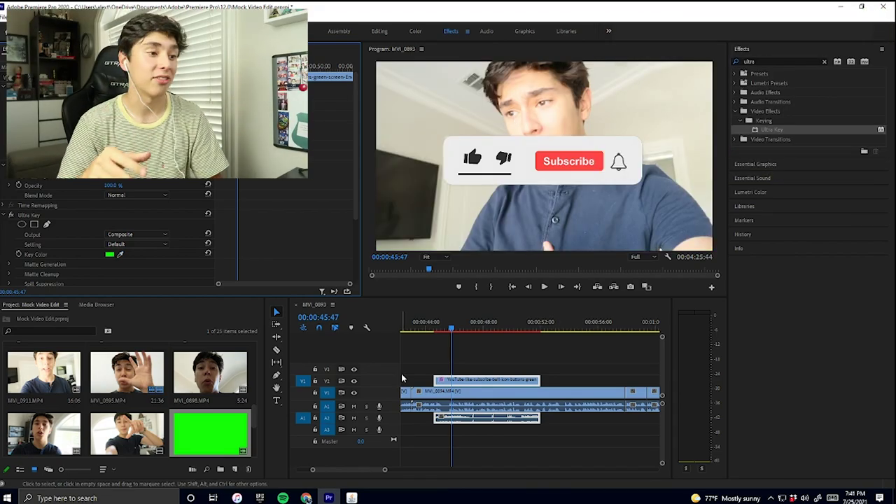
Shift the keyed subscribe graphic along V2 so that it ends at about 00:00:58, at the end of MVI_0894.MP4
{"action": "left_click_drag", "start_coordinate": [509, 389], "coordinate": [588, 392]}
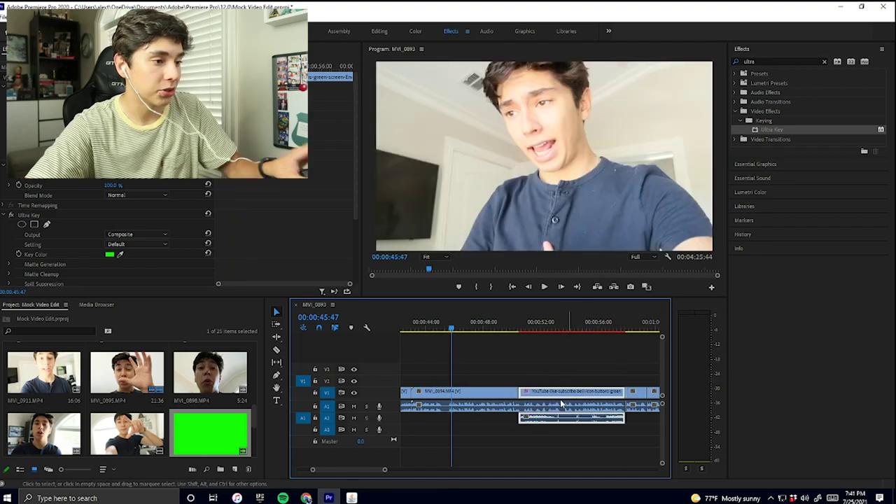
{"action": "key", "text": "ctrl+z"}
{"action": "left_click_drag", "start_coordinate": [488, 378], "coordinate": [573, 378]}
At 00:00:52:44, reposition the subscribe graphic lower and slightly to the left in the video frame
{"action": "left_click", "coordinate": [550, 335]}
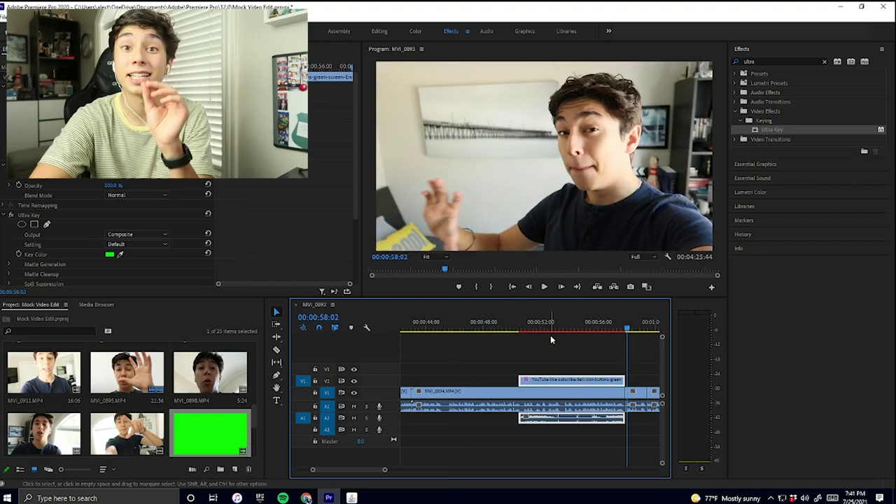
{"action": "left_click", "coordinate": [654, 210]}
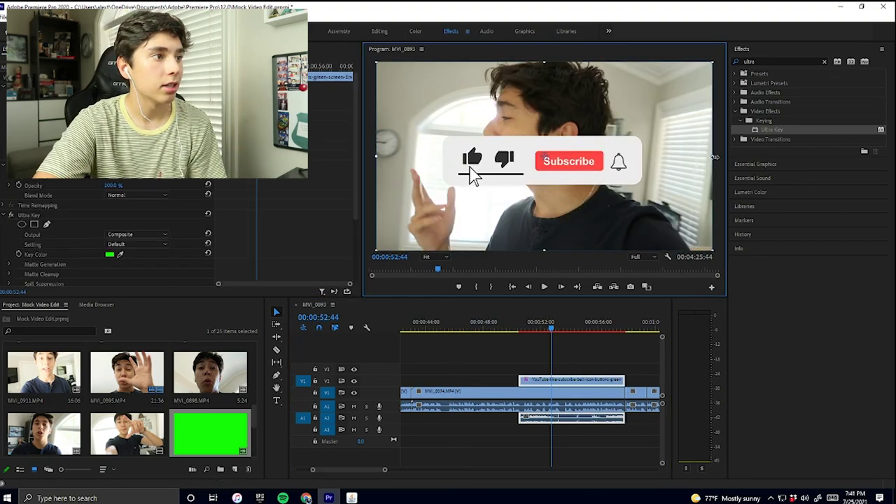
{"action": "left_click_drag", "start_coordinate": [537, 199], "coordinate": [511, 238]}
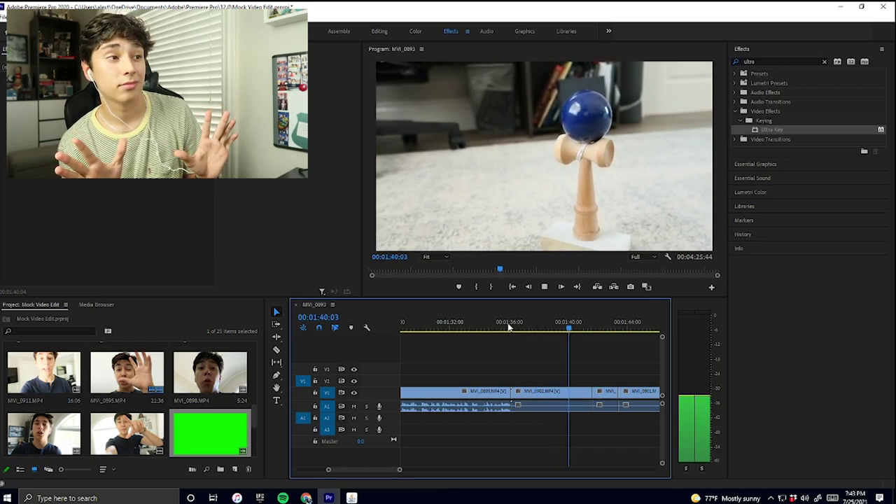
Lock V1, delete the A1 audio under MVI_0902.MP4, the short plaque clip and MVI_0901.MP4, and unlock V1
{"action": "key", "text": "space"}
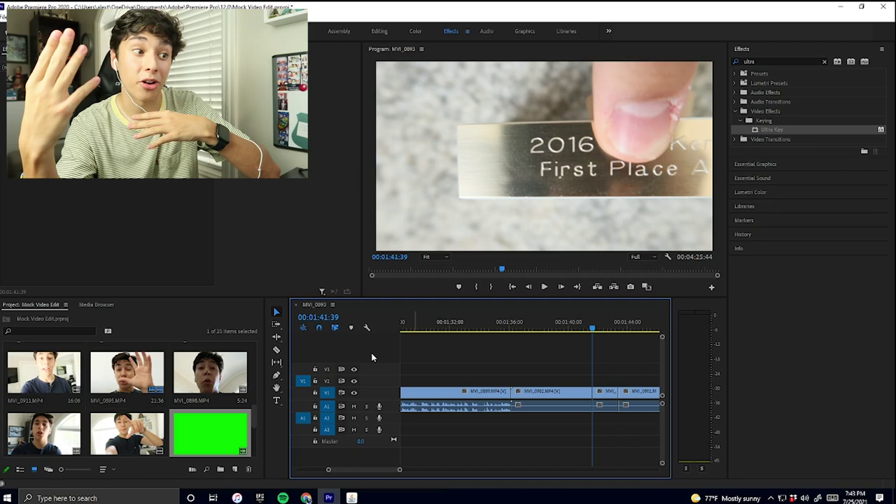
{"action": "left_click", "coordinate": [315, 406]}
{"action": "left_click", "coordinate": [315, 407]}
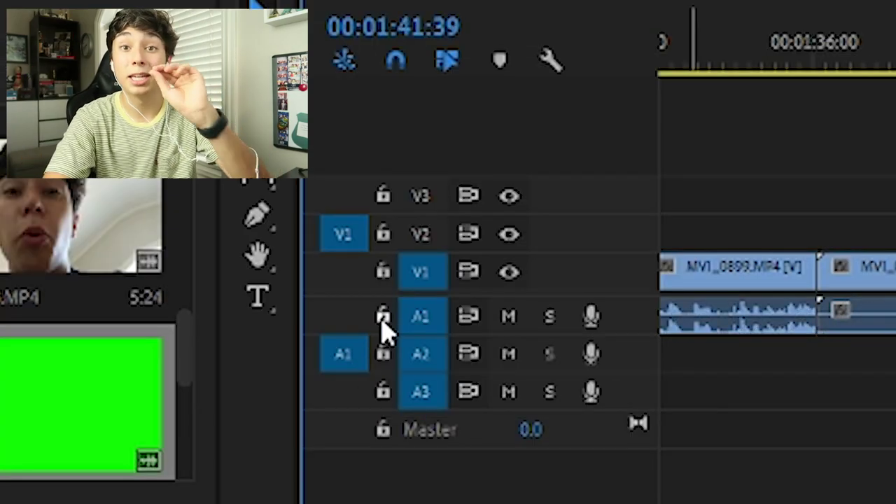
{"action": "left_click", "coordinate": [315, 392]}
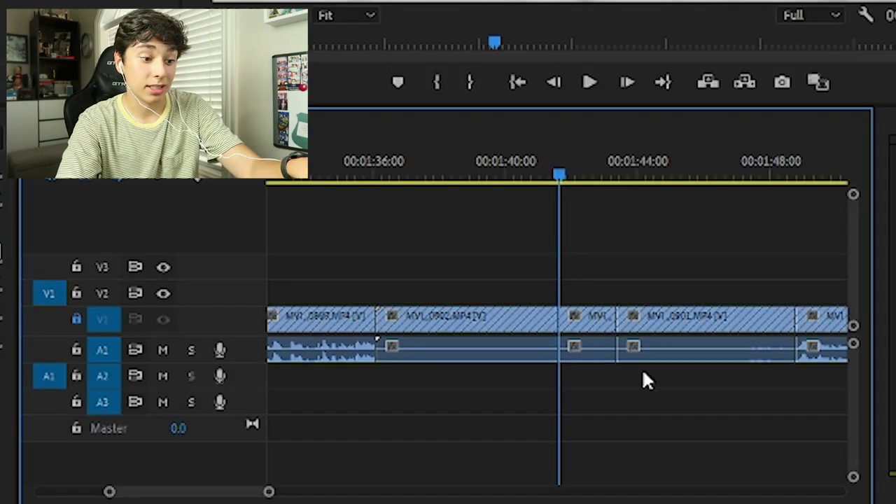
{"action": "left_click", "coordinate": [516, 350]}
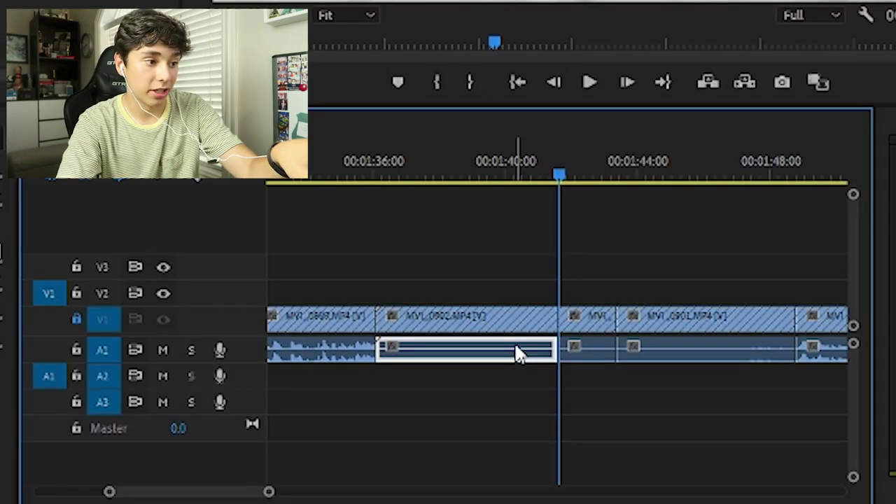
{"action": "key", "text": "Delete"}
{"action": "left_click", "coordinate": [589, 354]}
{"action": "key", "text": "Delete"}
{"action": "left_click", "coordinate": [716, 353]}
{"action": "key", "text": "Delete"}
{"action": "left_click", "coordinate": [77, 320]}
Scrub through the muted b-roll around MVI_0902.MP4
{"action": "left_click", "coordinate": [392, 181]}
{"action": "left_click", "coordinate": [493, 181]}
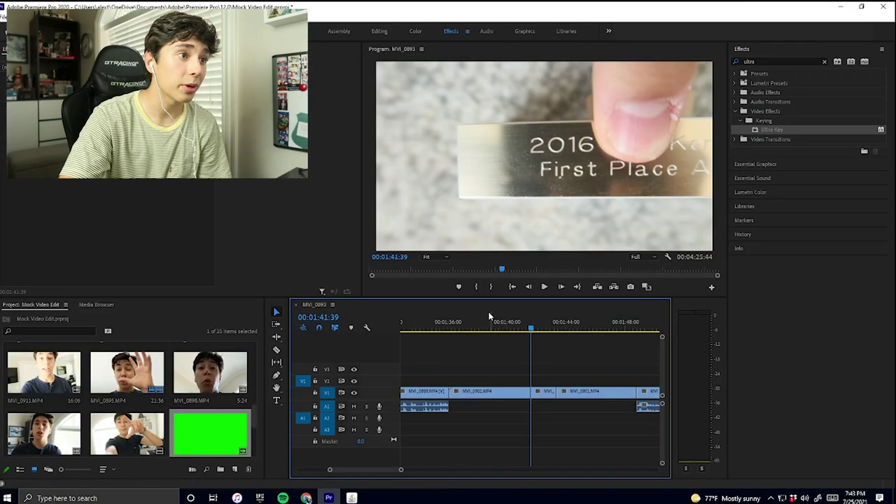
{"action": "mouse_move", "coordinate": [502, 332]}
{"action": "left_mouse_down"}
{"action": "mouse_move", "coordinate": [530, 333]}
{"action": "mouse_move", "coordinate": [510, 328]}
{"action": "mouse_move", "coordinate": [490, 340]}
{"action": "mouse_move", "coordinate": [511, 343]}
{"action": "left_mouse_up"}
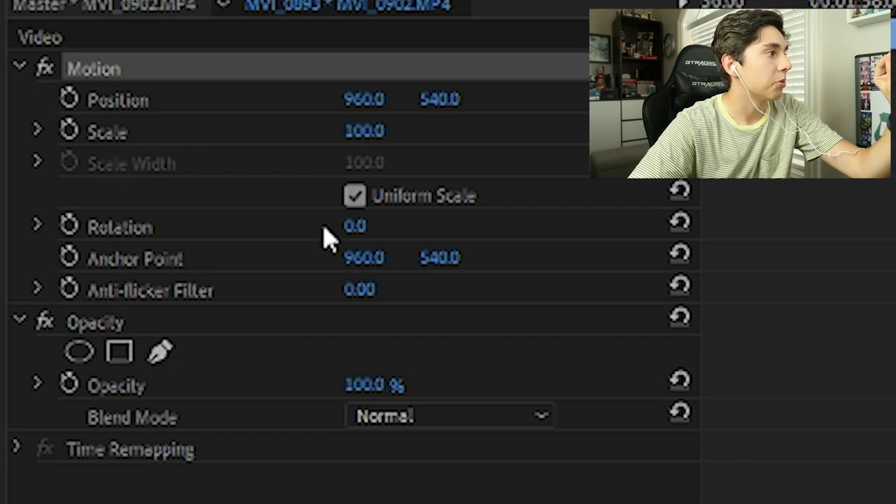
Rotate MVI_0902.MP4 a few degrees clockwise and adjust its scale and position so it fills the frame
{"action": "left_click", "coordinate": [353, 226]}
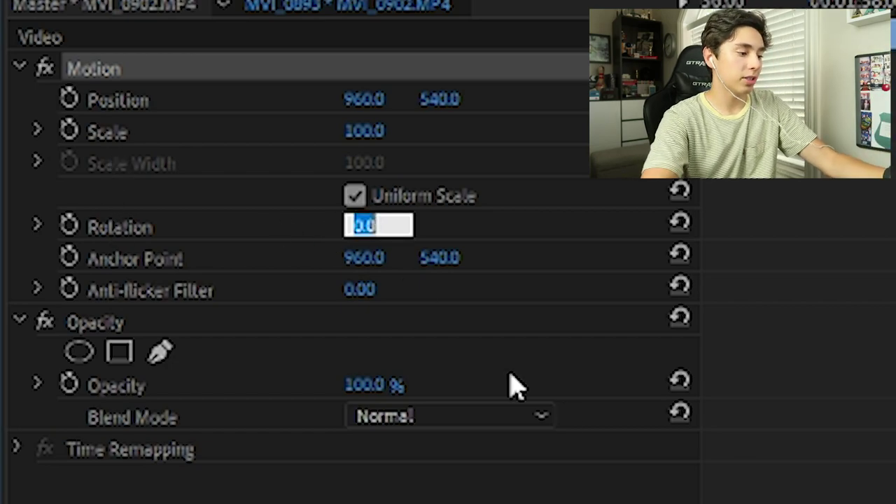
{"action": "key", "text": "BackSpace"}
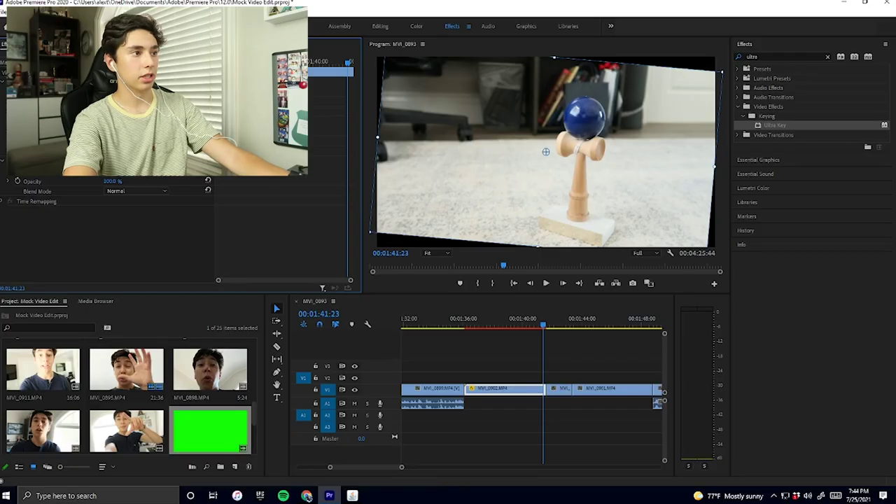
{"action": "key", "text": "ctrl+z"}
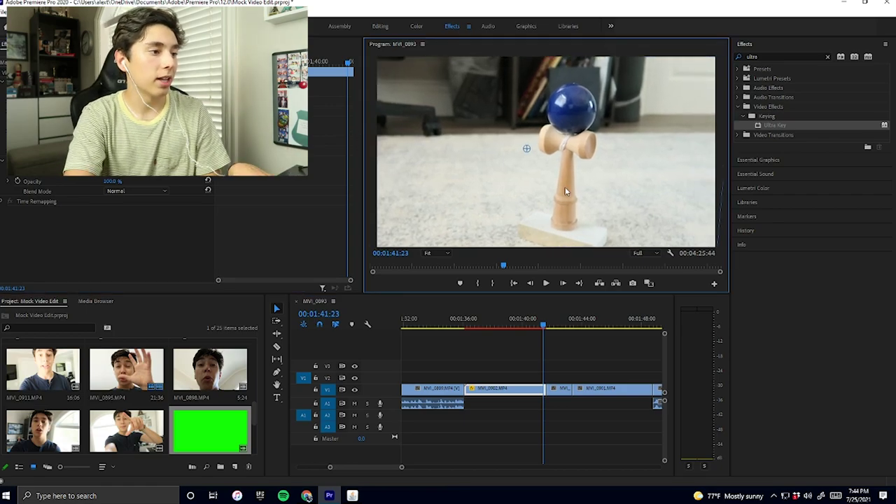
Play the rotated MVI_0902.MP4 from just before its start and stop near its end
{"action": "left_click", "coordinate": [456, 320]}
{"action": "key", "text": "space"}
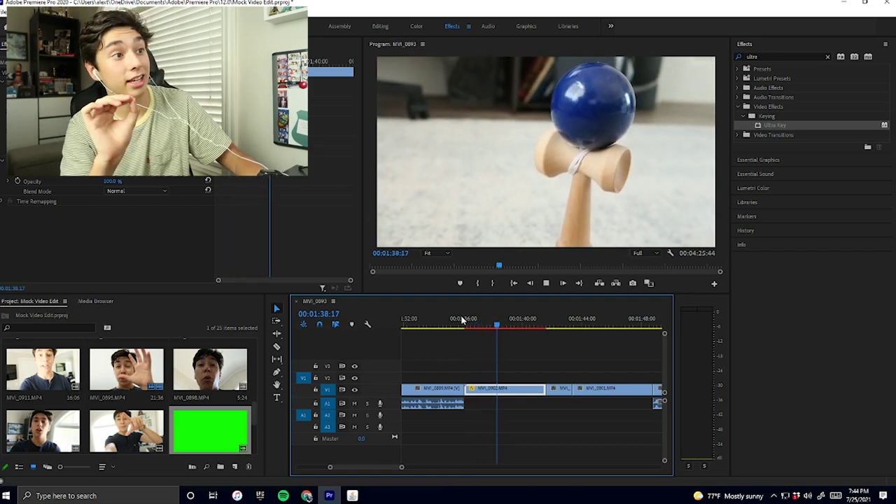
{"action": "key", "text": "space"}
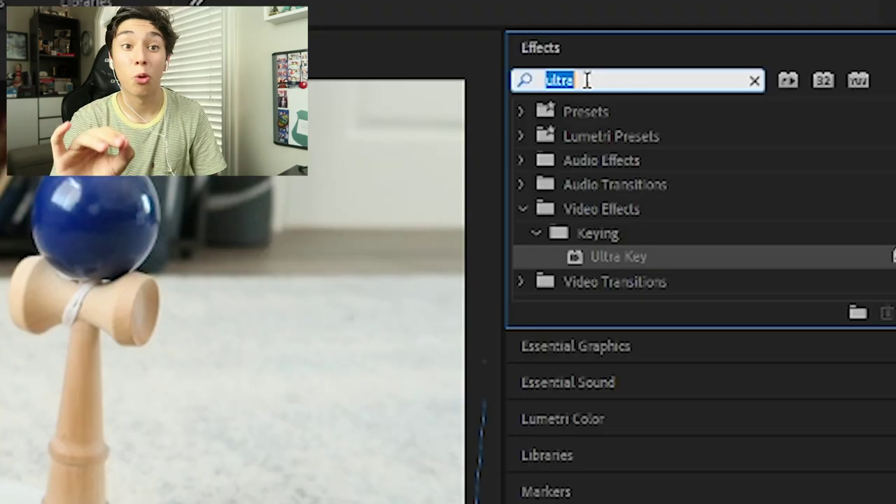
Search the effects for "warp" and apply Warp Stabilizer to MVI_0902.MP4
{"action": "double_click", "coordinate": [763, 56]}
{"action": "type", "text": "warp"}
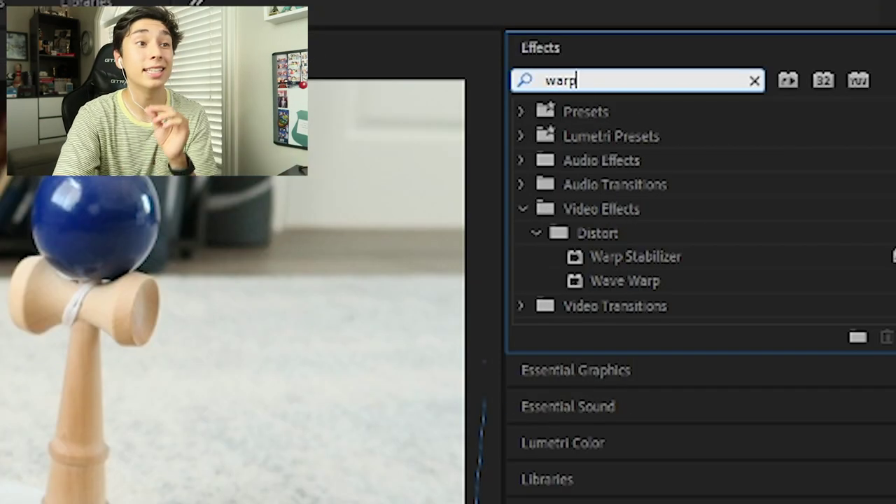
{"action": "left_click", "coordinate": [630, 258]}
{"action": "left_click_drag", "start_coordinate": [630, 258], "coordinate": [0, 503]}
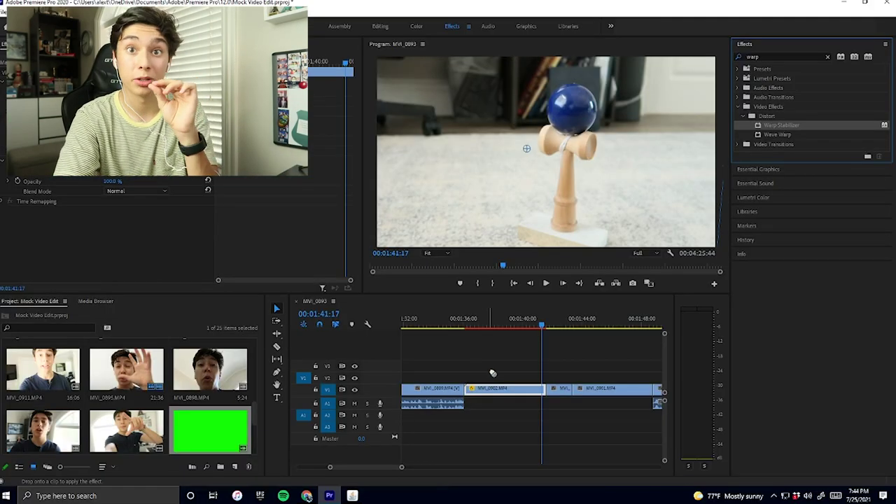
{"action": "left_click_drag", "start_coordinate": [496, 431], "coordinate": [503, 388]}
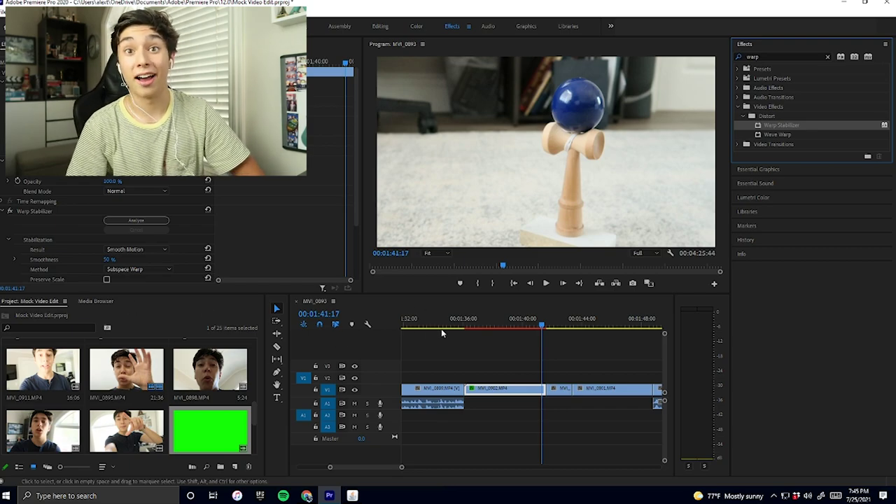
Play back the stabilized MVI_0902.MP4 from 00:01:35:50 and check the award-plaque clip that follows for shake
{"action": "left_click", "coordinate": [462, 321]}
{"action": "key", "text": "space"}
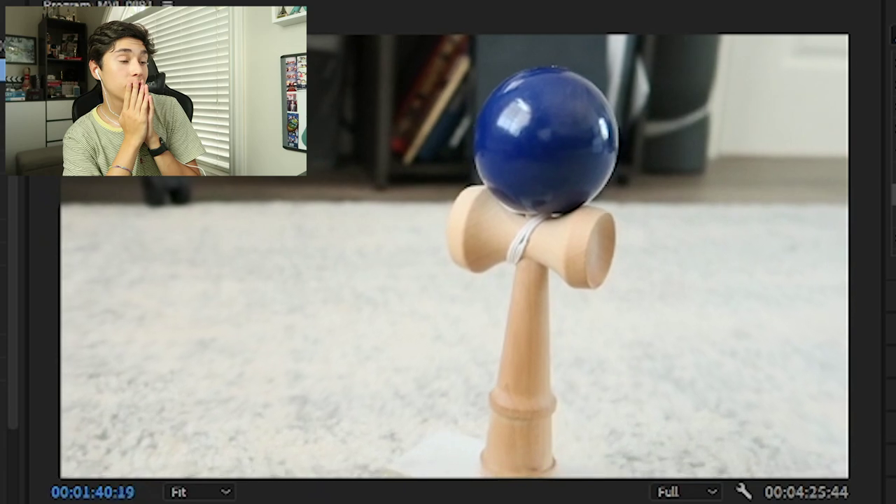
{"action": "left_click", "coordinate": [462, 324]}
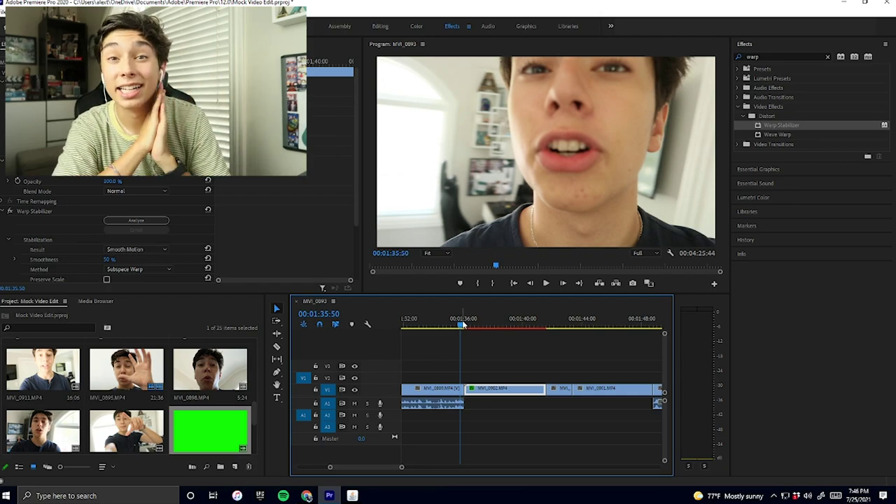
{"action": "key", "text": "space"}
{"action": "left_click", "coordinate": [548, 326]}
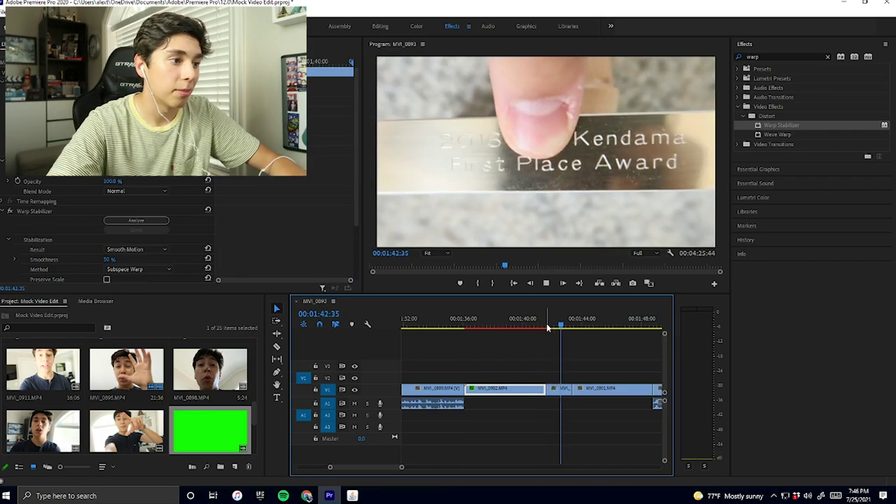
{"action": "key", "text": "space"}
Apply Warp Stabilizer to the short award-plaque clip after MVI_0902.MP4 and play it from its start
{"action": "left_click", "coordinate": [780, 127]}
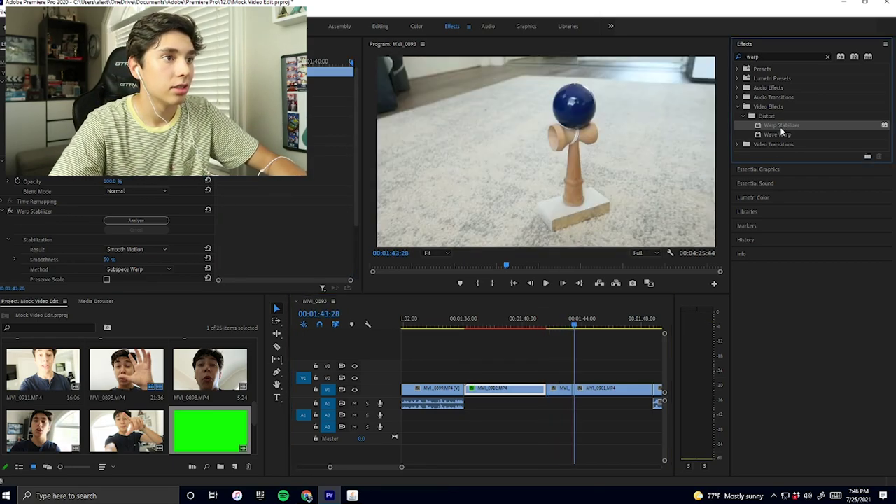
{"action": "left_click_drag", "start_coordinate": [558, 389], "coordinate": [559, 389]}
{"action": "left_click", "coordinate": [562, 320]}
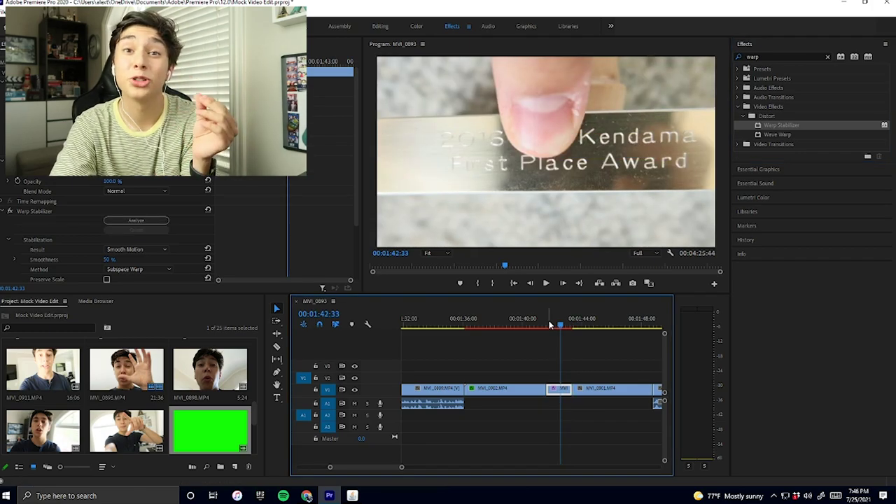
{"action": "left_click", "coordinate": [549, 325]}
{"action": "key", "text": "space"}
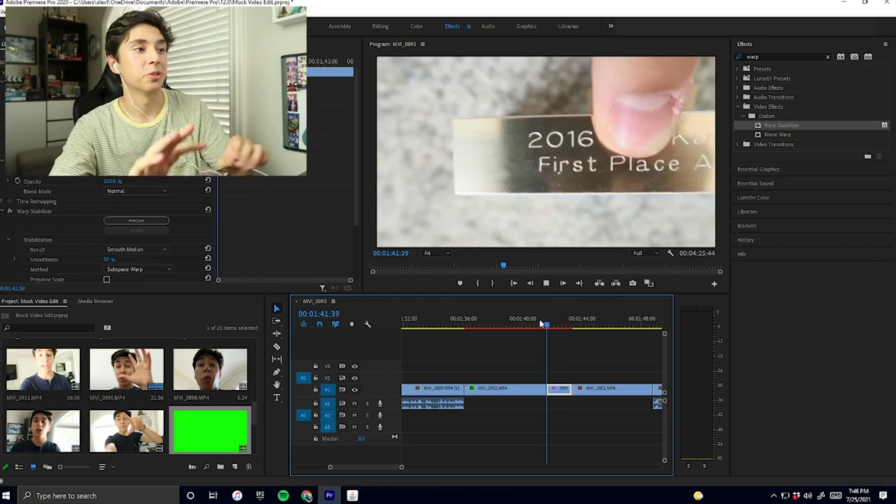
Play the kendama clip MVI_0901.MP4 to check it for shake, and apply Warp Stabilizer to it
{"action": "key", "text": "space"}
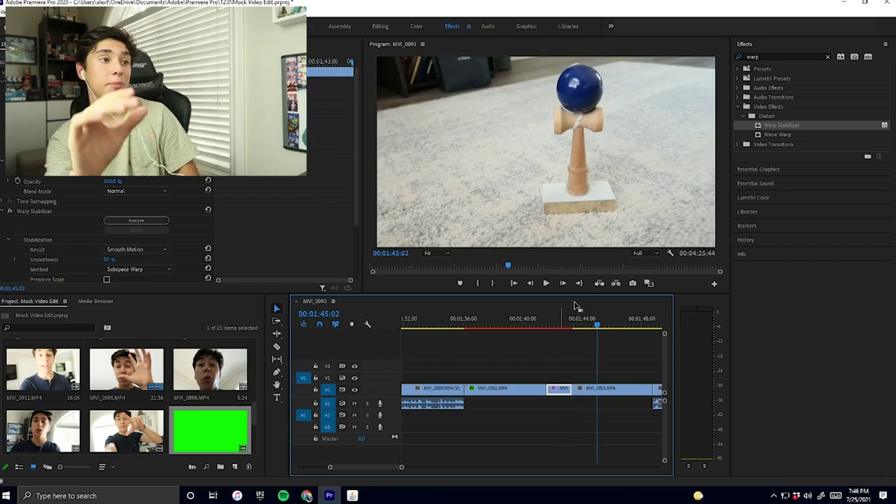
{"action": "left_click", "coordinate": [575, 322]}
{"action": "key", "text": "space"}
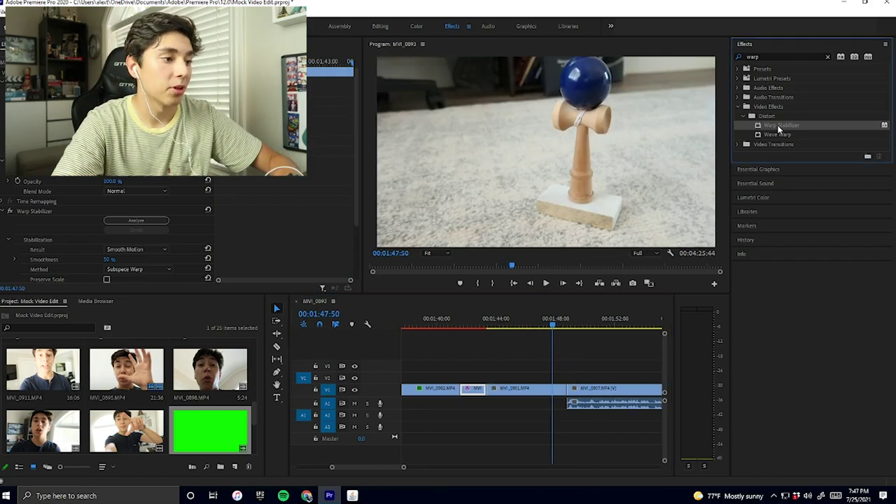
{"action": "left_click_drag", "start_coordinate": [780, 124], "coordinate": [525, 404]}
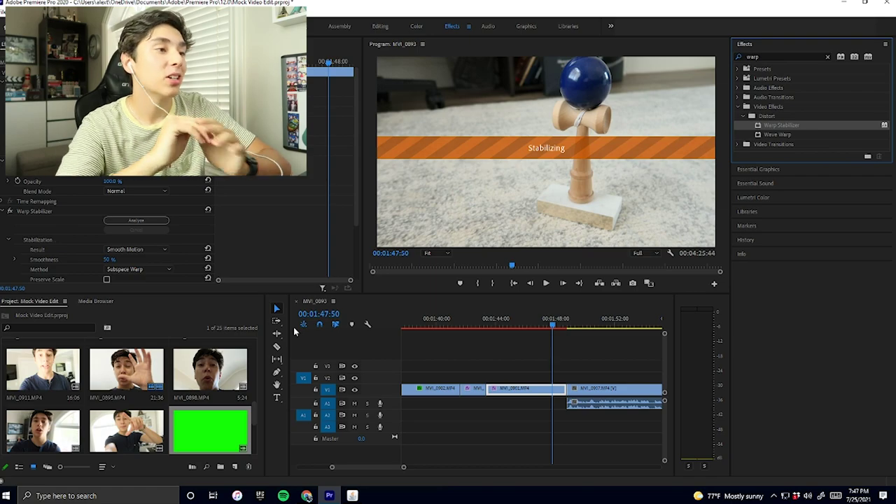
Play the stabilized MVI_0901.MP4 from its start through into the following MVI_0907.MP4 clip
{"action": "left_click", "coordinate": [495, 321]}
{"action": "key", "text": "space"}
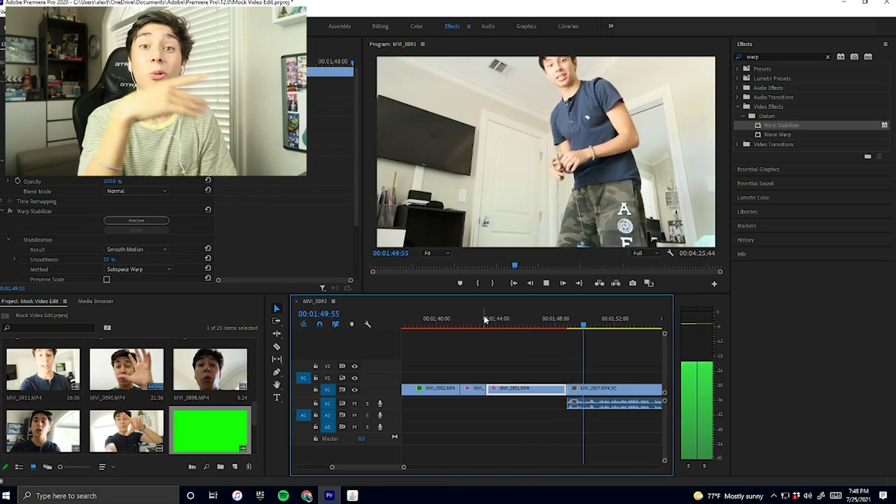
{"action": "key", "text": "space"}
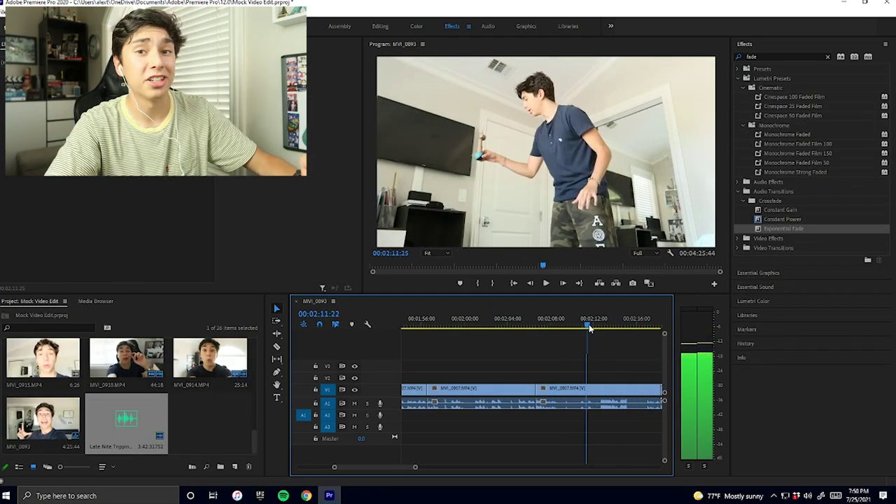
Play MVI_0907.MP4 in short stretches from 00:02:11:22 to 00:02:15:21 to review the walk up to the camera
{"action": "key", "text": "space"}
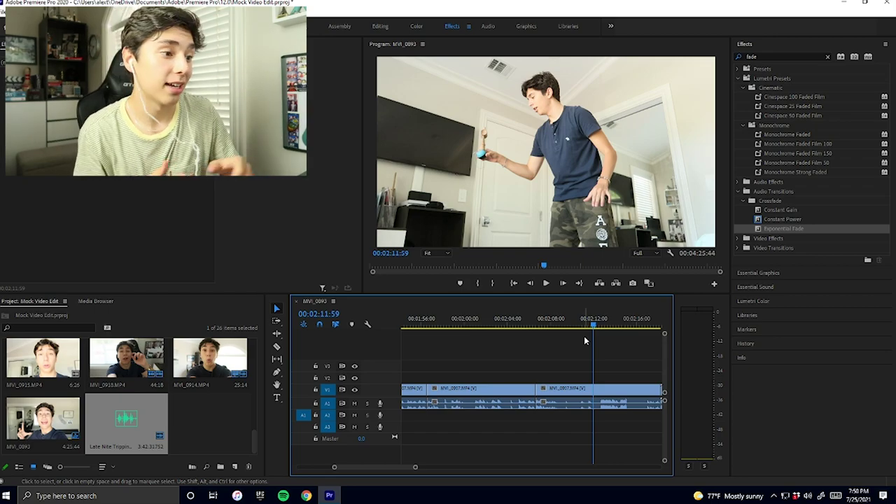
{"action": "key", "text": "space"}
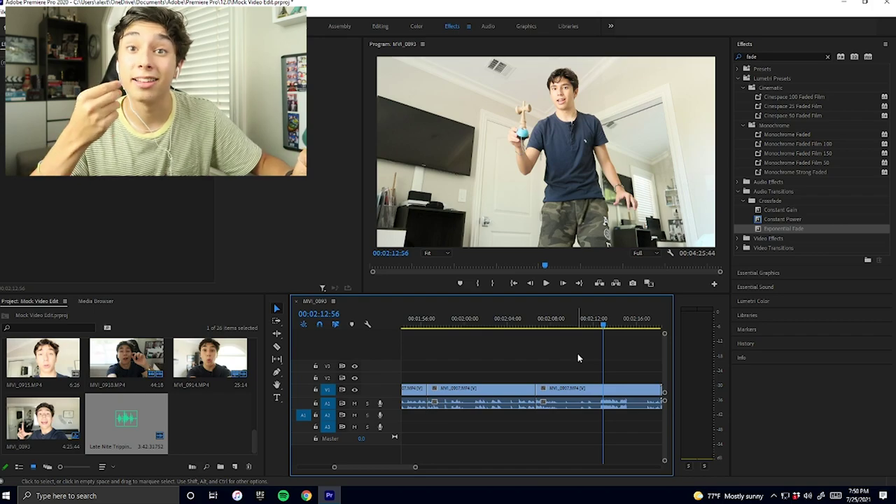
{"action": "key", "text": "space"}
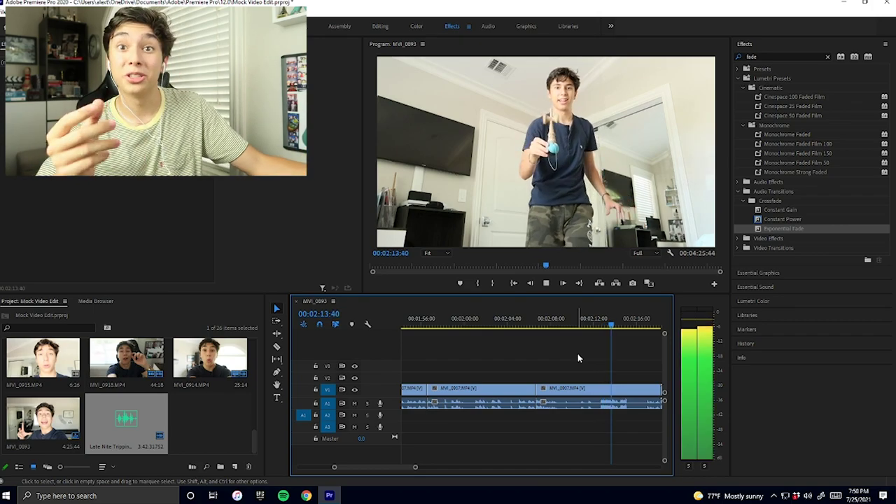
{"action": "key", "text": "space"}
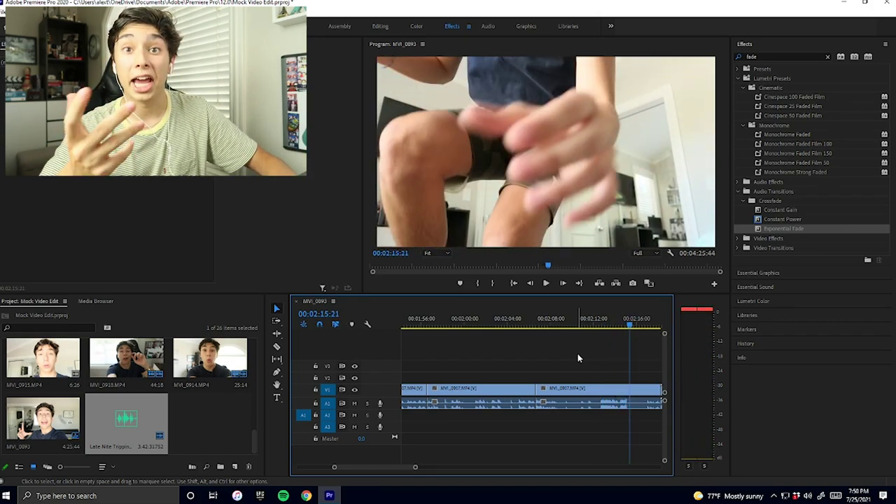
Split MVI_0907.MP4 about one second before its end and park the playhead at 00:02:17:40 inside the short piece
{"action": "key", "text": "Down"}
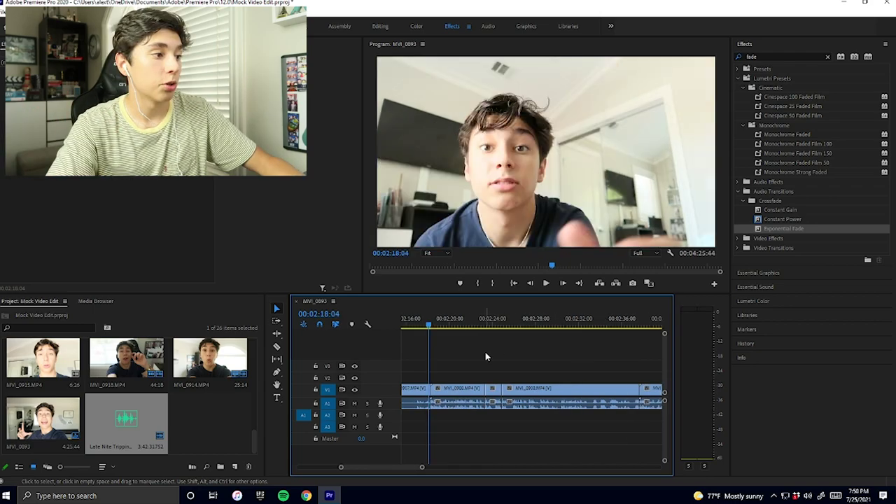
{"action": "left_click_drag", "start_coordinate": [425, 331], "coordinate": [417, 326]}
{"action": "key", "text": "c"}
{"action": "left_click", "coordinate": [420, 394]}
{"action": "key", "text": "v"}
{"action": "left_click", "coordinate": [424, 320]}
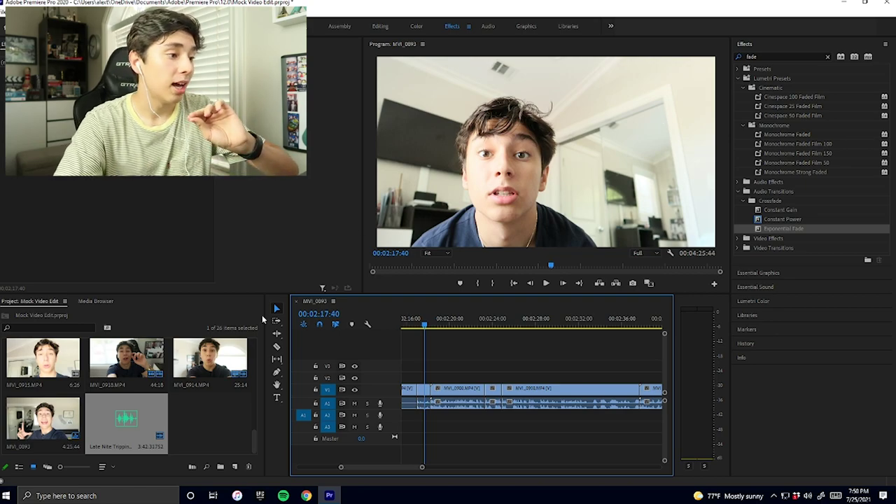
Enlarge the short end piece of MVI_0907.MP4 in the frame and reposition it to make a punch-in on the face
{"action": "left_click", "coordinate": [424, 389]}
{"action": "mouse_move", "coordinate": [329, 496]}
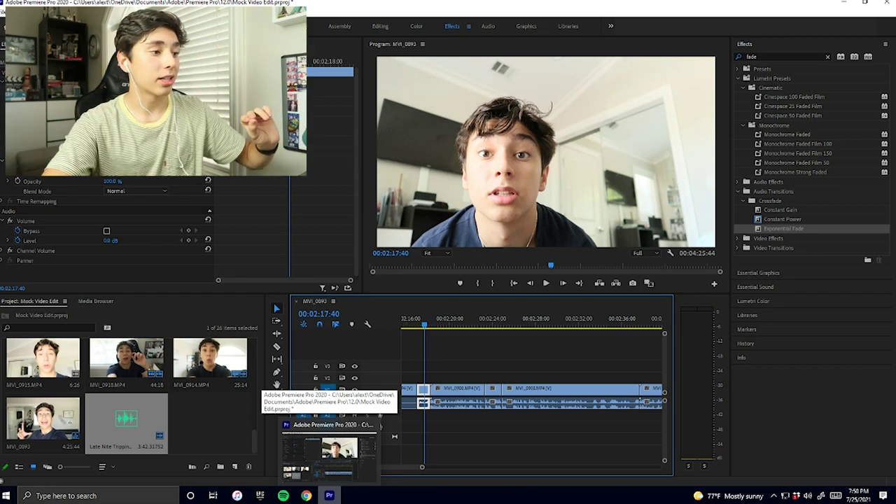
{"action": "left_click", "coordinate": [511, 128]}
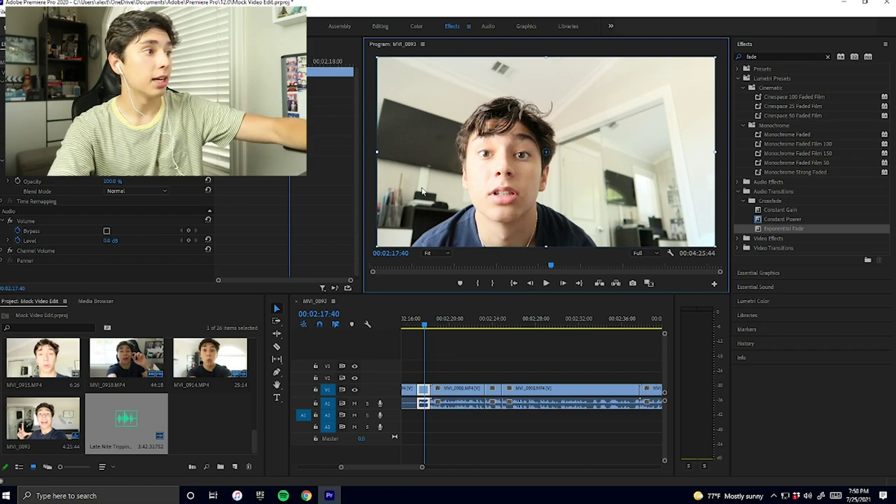
{"action": "left_click_drag", "start_coordinate": [377, 151], "coordinate": [325, 154]}
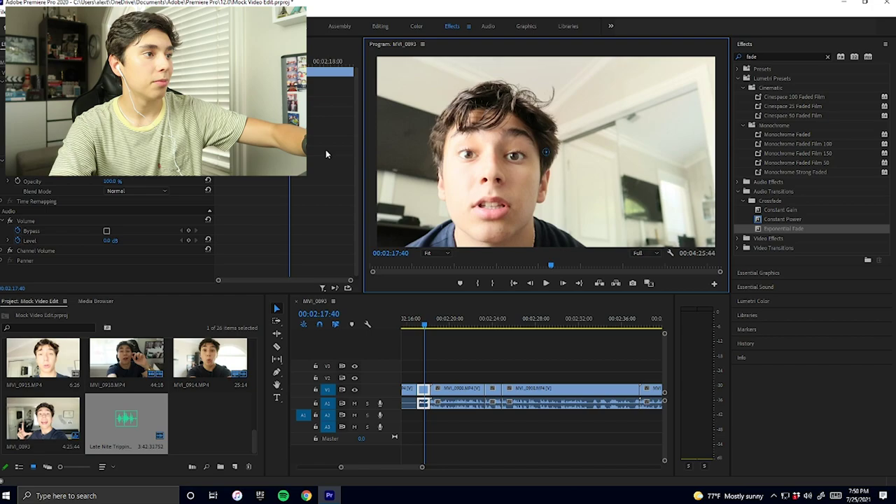
{"action": "left_click_drag", "start_coordinate": [487, 165], "coordinate": [532, 150]}
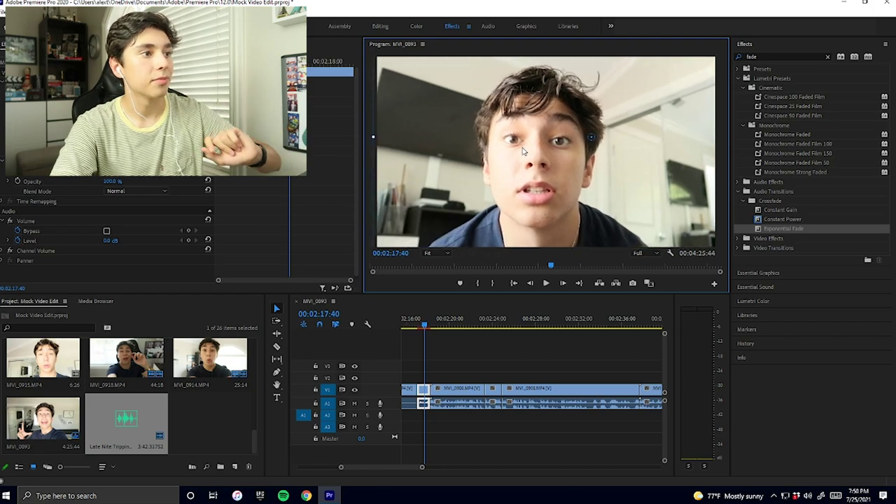
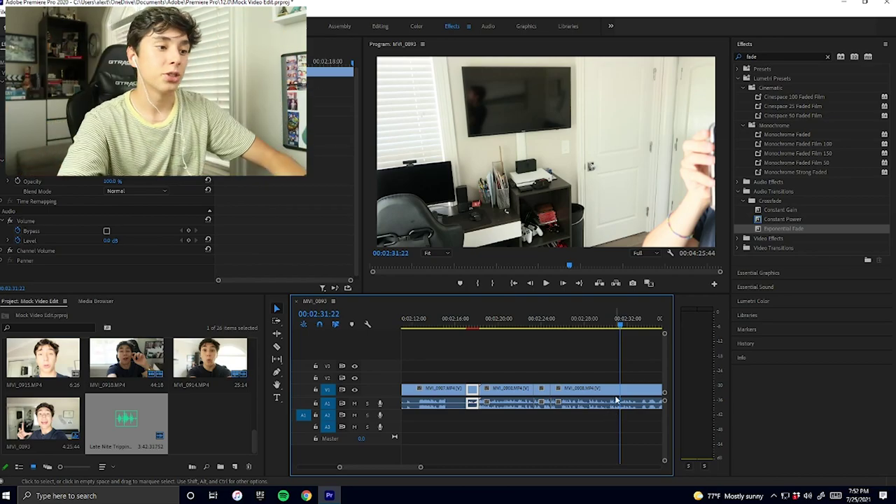
Isolate the phone shot in MVI_0908.MP4 between 00:02:31:22 and 00:02:34:55, select it and park the playhead on the phone
{"action": "key", "text": "space"}
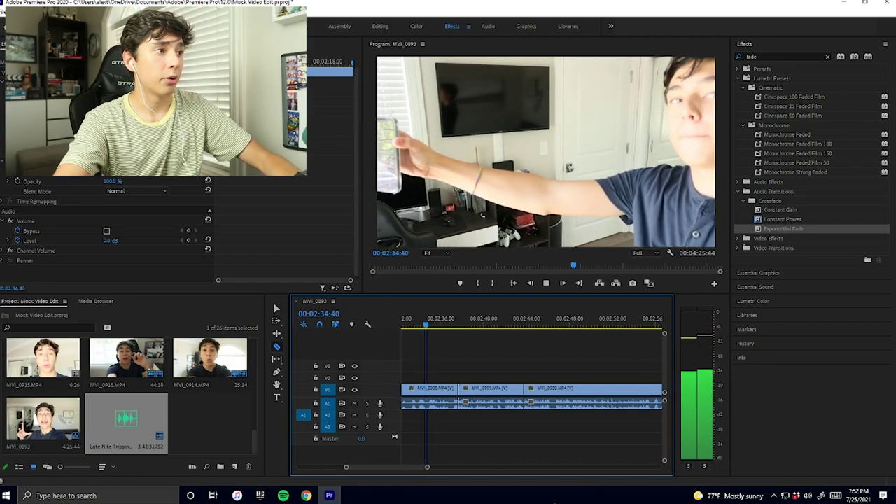
{"action": "key", "text": "space"}
{"action": "key", "text": "v"}
{"action": "scroll", "coordinate": [490, 396], "scroll_direction": "up", "scroll_amount": 5}
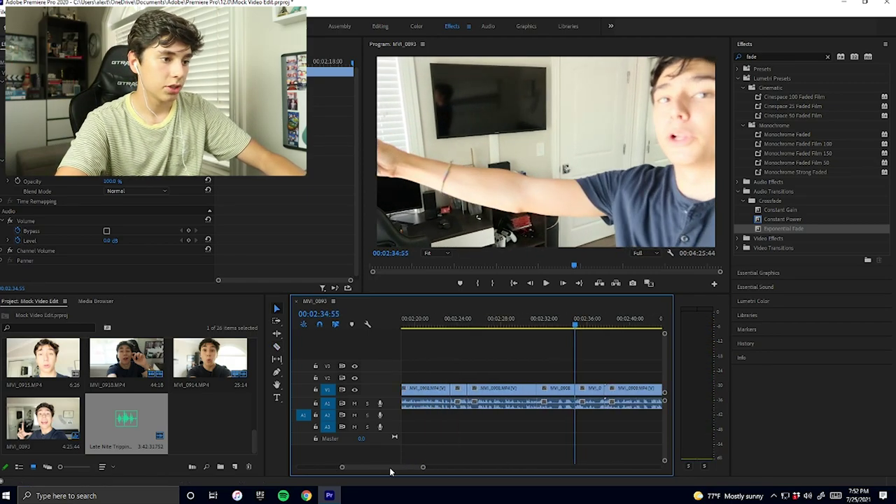
{"action": "left_click", "coordinate": [581, 395]}
{"action": "left_click", "coordinate": [567, 320]}
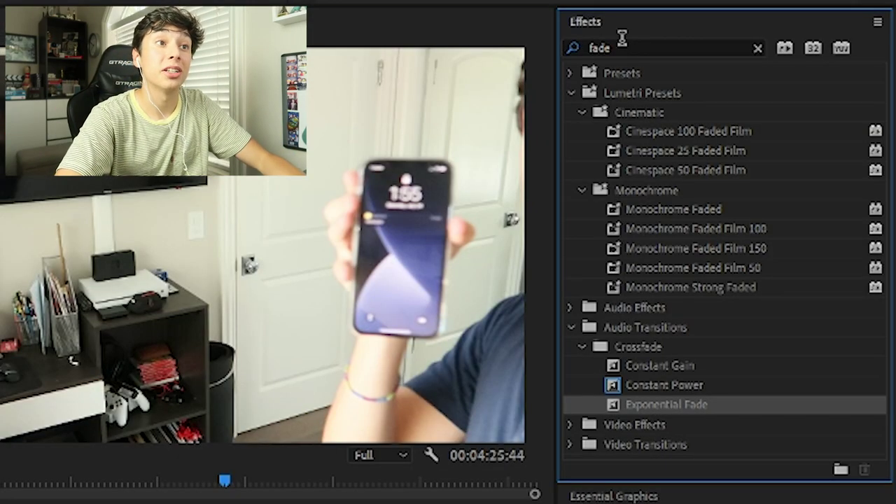
Search the effects for "gau" and apply Gaussian Blur to the isolated phone piece of MVI_0908.MP4
{"action": "double_click", "coordinate": [611, 47]}
{"action": "type", "text": "gau"}
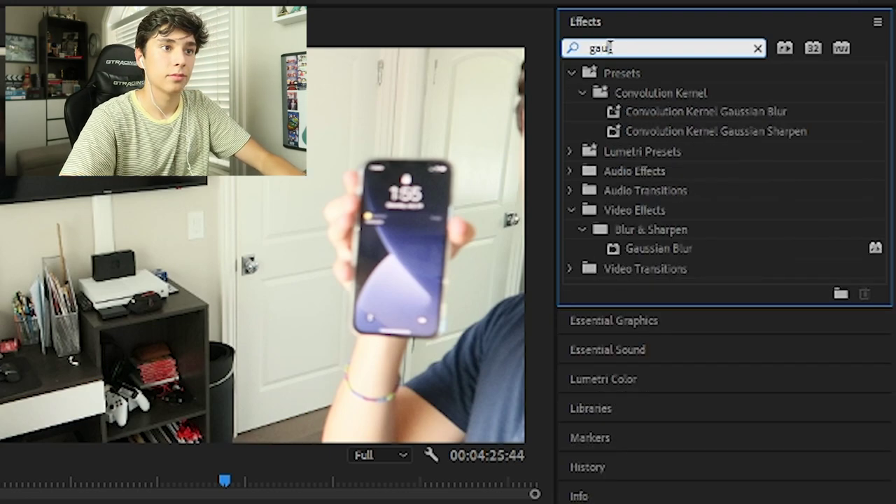
{"action": "left_click", "coordinate": [672, 255]}
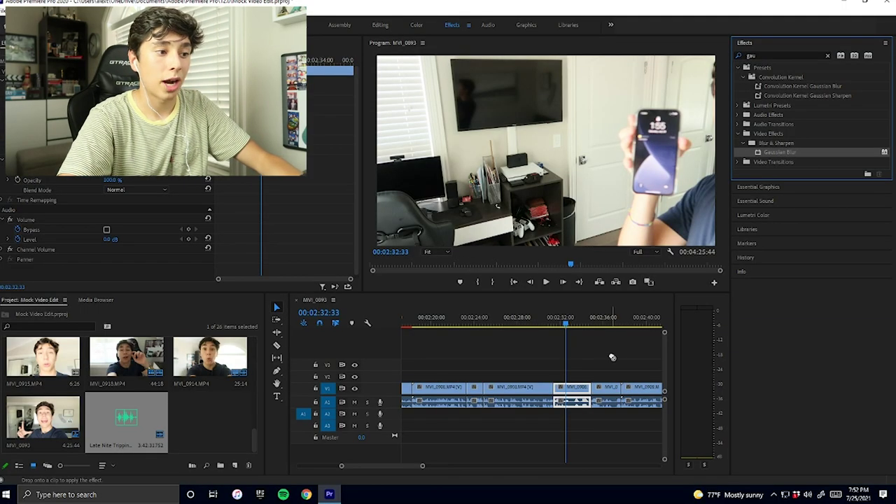
{"action": "left_click_drag", "start_coordinate": [569, 394], "coordinate": [568, 394]}
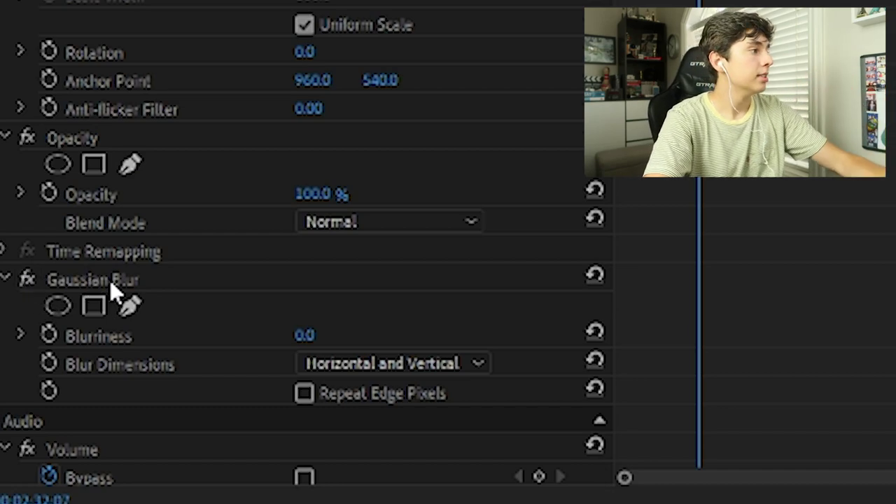
Add a rectangular mask to Gaussian Blur, move it to the frame's phone side at 00:02:31:22, and enable Mask Path keyframing
{"action": "left_click", "coordinate": [90, 310]}
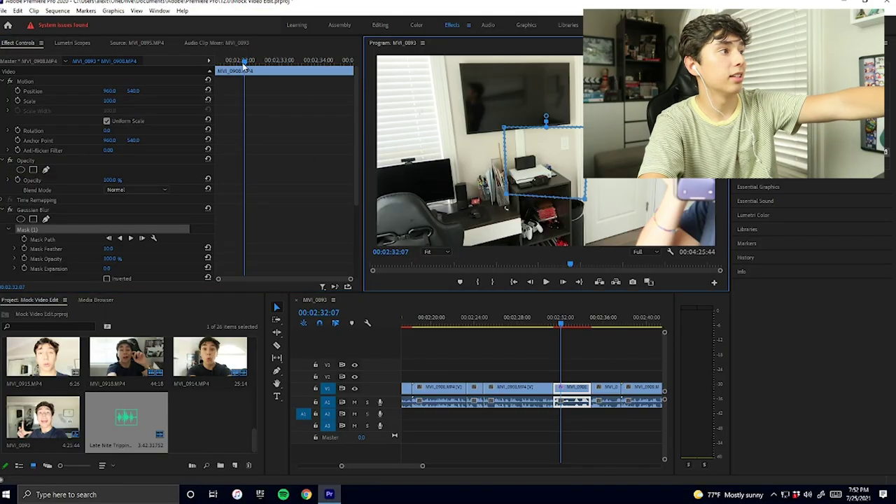
{"action": "left_click_drag", "start_coordinate": [244, 63], "coordinate": [215, 91]}
{"action": "left_click_drag", "start_coordinate": [523, 139], "coordinate": [734, 138]}
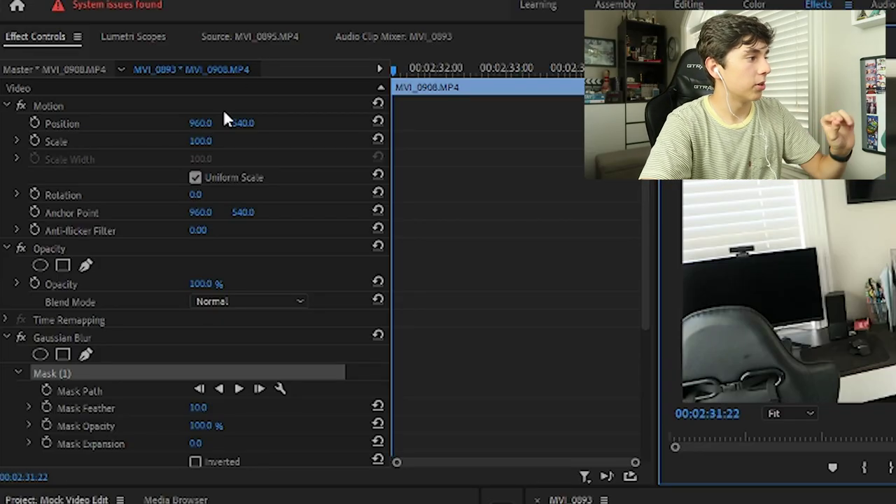
{"action": "left_click", "coordinate": [46, 390]}
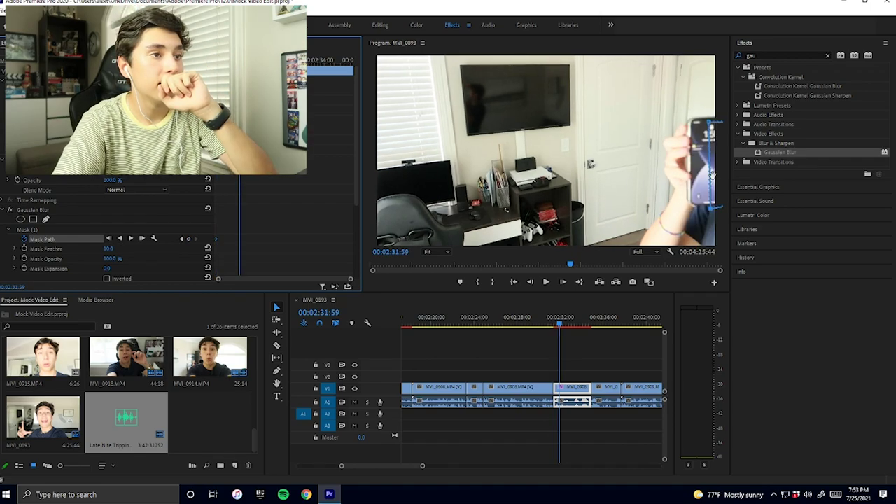
Keyframe the blur mask onto the phone as it enters the frame, at 00:02:31:59 and 00:02:32:10
{"action": "left_click", "coordinate": [712, 175]}
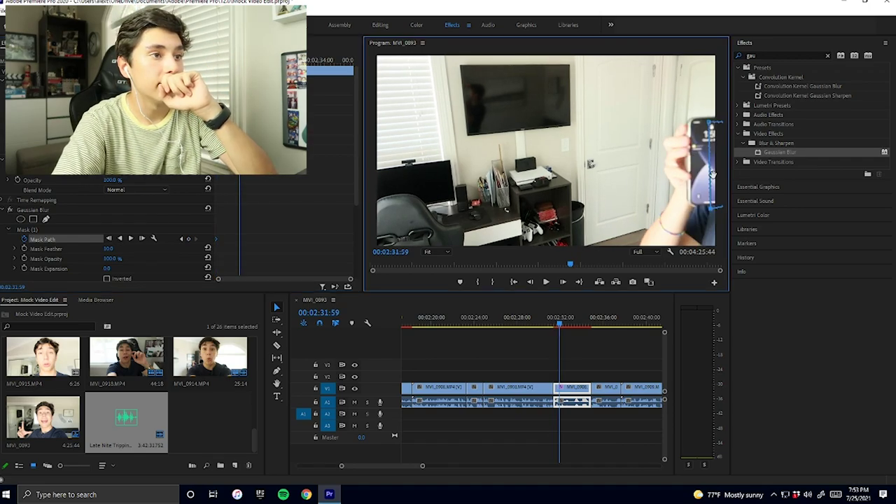
{"action": "left_click_drag", "start_coordinate": [703, 170], "coordinate": [694, 166]}
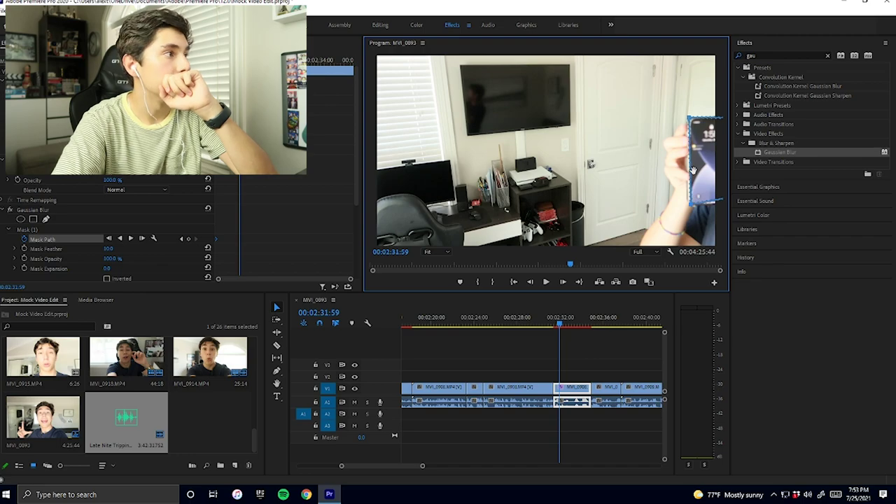
{"action": "key", "text": "Right"}
{"action": "key", "text": "Right"}
{"action": "key", "text": "Right"}
{"action": "key", "text": "Right"}
{"action": "key", "text": "Right"}
{"action": "key", "text": "Right"}
{"action": "key", "text": "Right"}
{"action": "key", "text": "Right"}
{"action": "key", "text": "Right"}
{"action": "key", "text": "Right"}
{"action": "key", "text": "Right"}
{"action": "key", "text": "Right"}
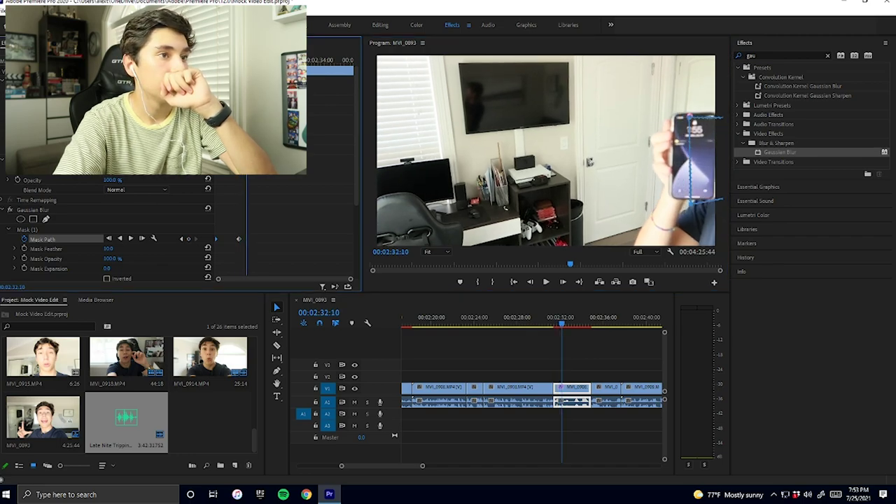
{"action": "left_click_drag", "start_coordinate": [718, 156], "coordinate": [672, 150]}
Advance frame by frame to 00:02:32:29, keeping the blur mask keyframed over the moving phone
{"action": "key", "text": "Right"}
{"action": "key", "text": "Right"}
{"action": "key", "text": "Right"}
{"action": "key", "text": "Right"}
{"action": "key", "text": "Right"}
{"action": "key", "text": "Right"}
{"action": "key", "text": "Right"}
{"action": "key", "text": "Right"}
{"action": "key", "text": "Right"}
{"action": "key", "text": "Right"}
{"action": "key", "text": "Right"}
{"action": "key", "text": "Right"}
{"action": "key", "text": "Right"}
{"action": "key", "text": "Right"}
{"action": "key", "text": "Right"}
{"action": "key", "text": "Right"}
{"action": "key", "text": "Right"}
{"action": "key", "text": "Right"}
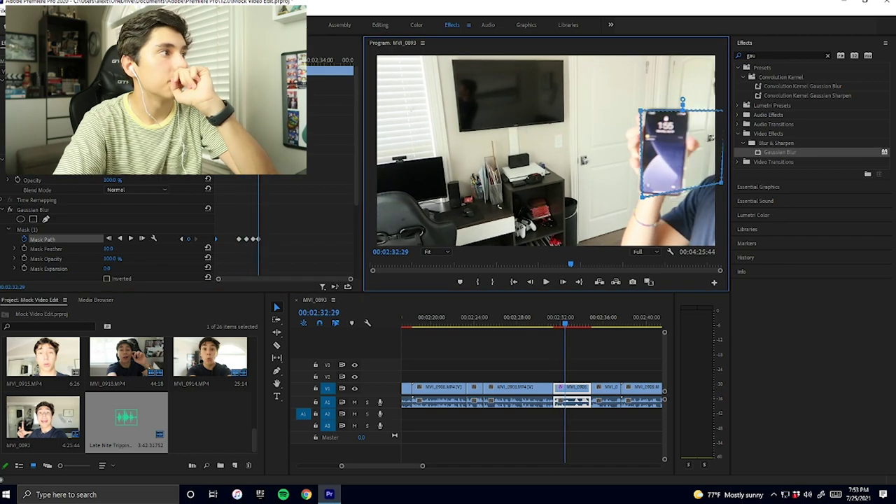
Move the mask onto the phone at 00:02:32:39, fit its corners to the phone, and keep keyframing it until 00:02:34:52
{"action": "key", "text": "Right"}
{"action": "key", "text": "Right"}
{"action": "key", "text": "Right"}
{"action": "key", "text": "Right"}
{"action": "key", "text": "Right"}
{"action": "key", "text": "Right"}
{"action": "key", "text": "Right"}
{"action": "key", "text": "Right"}
{"action": "key", "text": "Right"}
{"action": "left_click_drag", "start_coordinate": [645, 151], "coordinate": [630, 149]}
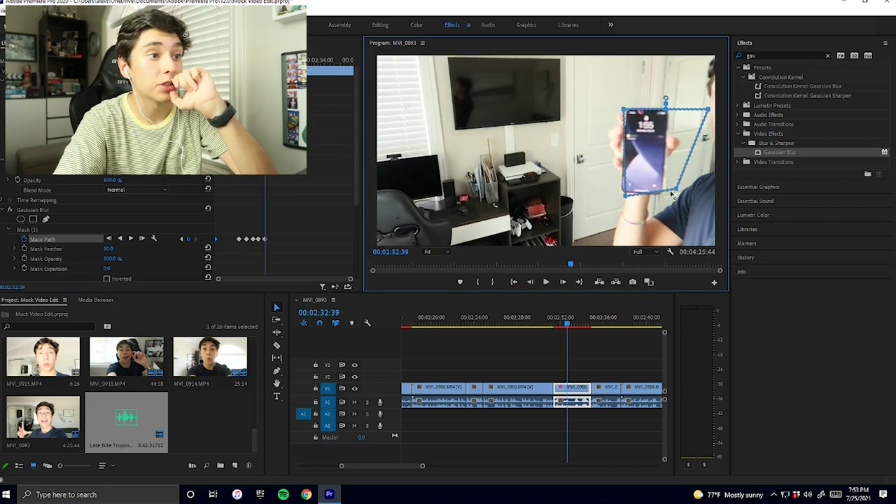
{"action": "left_click_drag", "start_coordinate": [699, 114], "coordinate": [670, 114]}
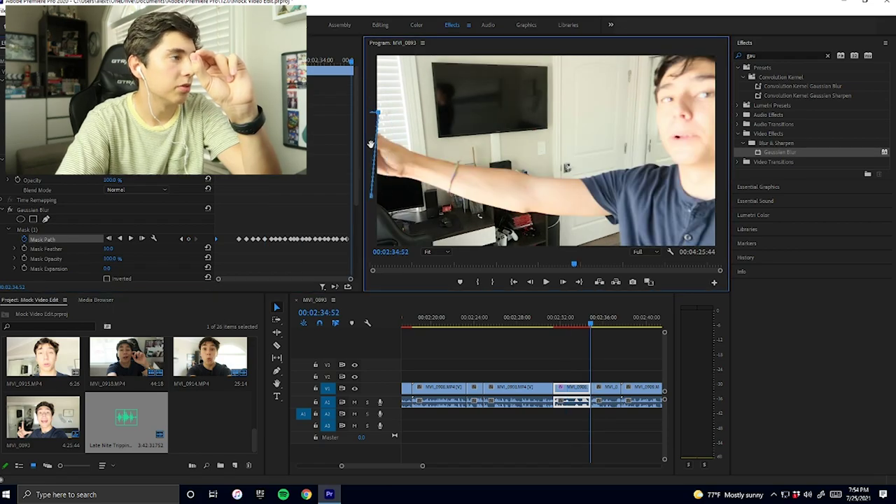
Play the phone piece from its start to check the mask tracking, and bring the Gaussian Blur's Blurriness setting into view
{"action": "left_click", "coordinate": [553, 321]}
{"action": "key", "text": "space"}
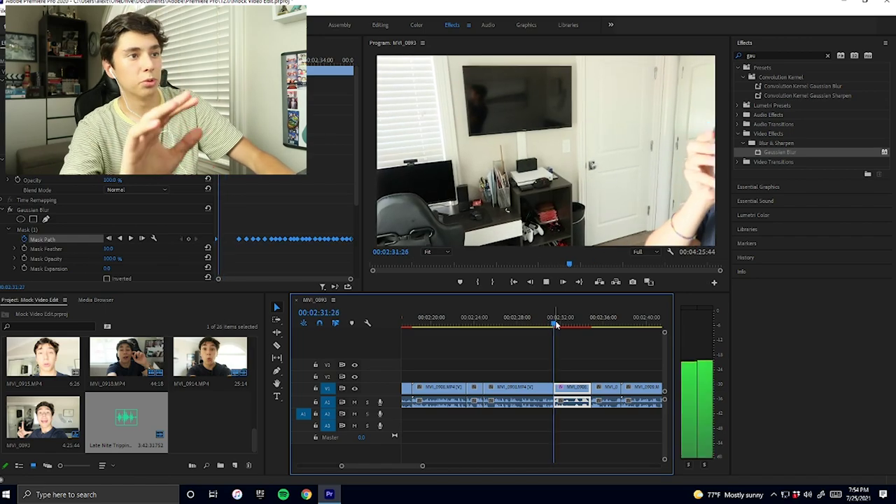
{"action": "key", "text": "space"}
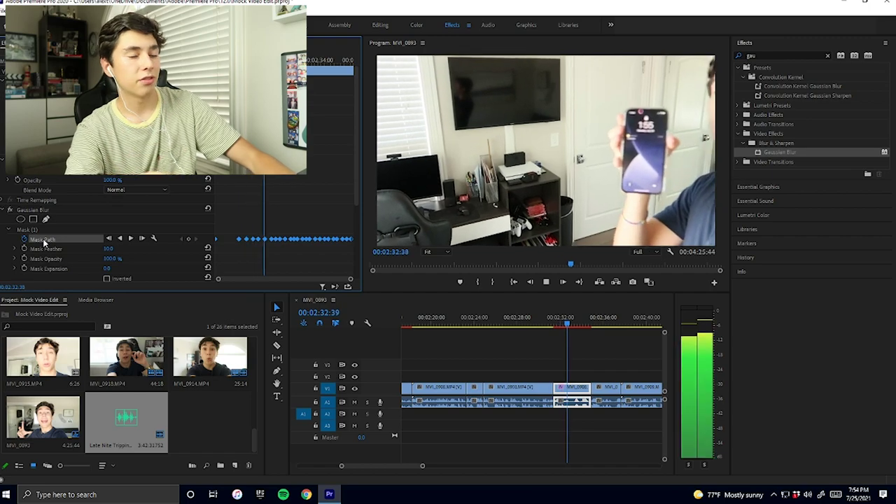
{"action": "key", "text": "space"}
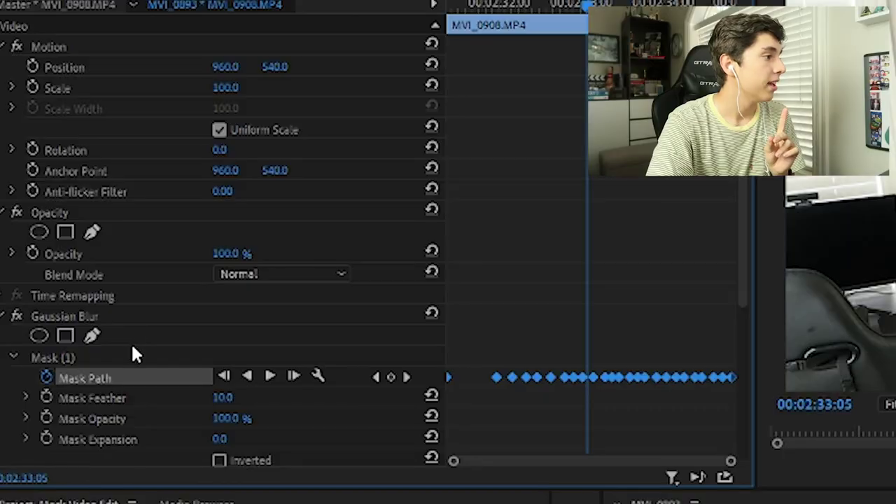
{"action": "scroll", "coordinate": [64, 223], "scroll_direction": "down", "scroll_amount": 2}
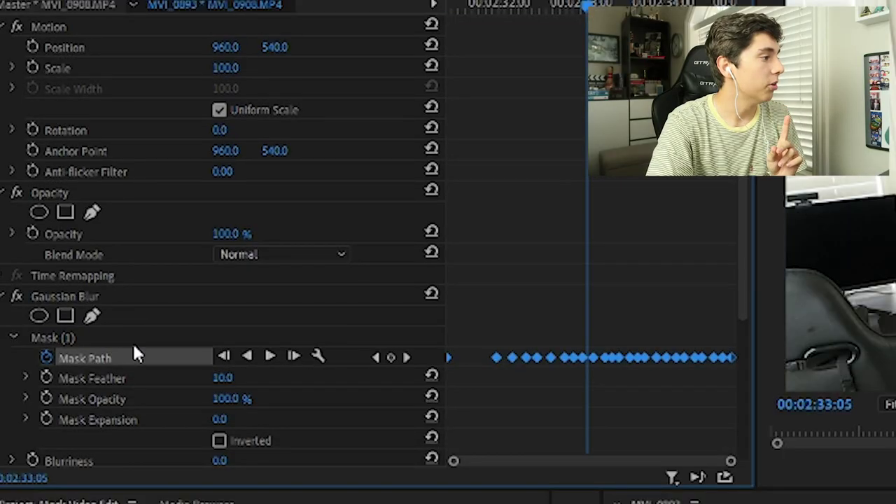
Set the Gaussian Blur's Blurriness to 50 and its Mask Feather to 67, and play the blurred phone piece from just before it starts
{"action": "left_click", "coordinate": [221, 420]}
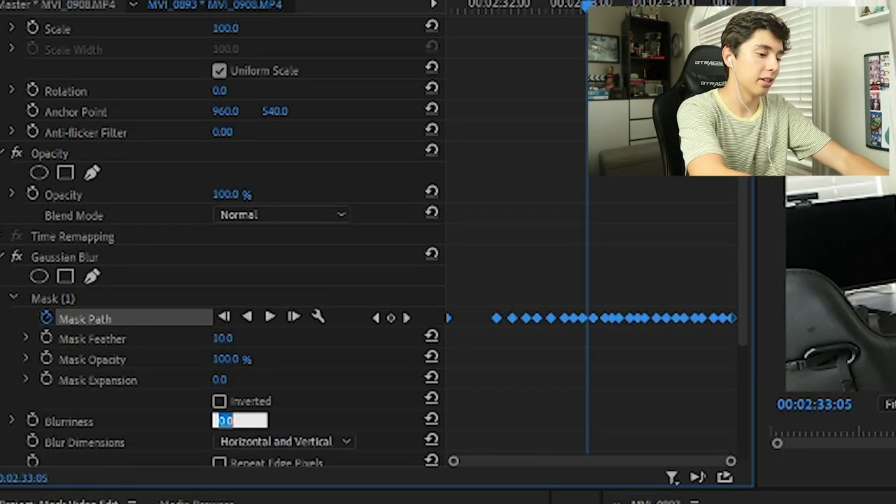
{"action": "type", "text": "50"}
{"action": "key", "text": "Return"}
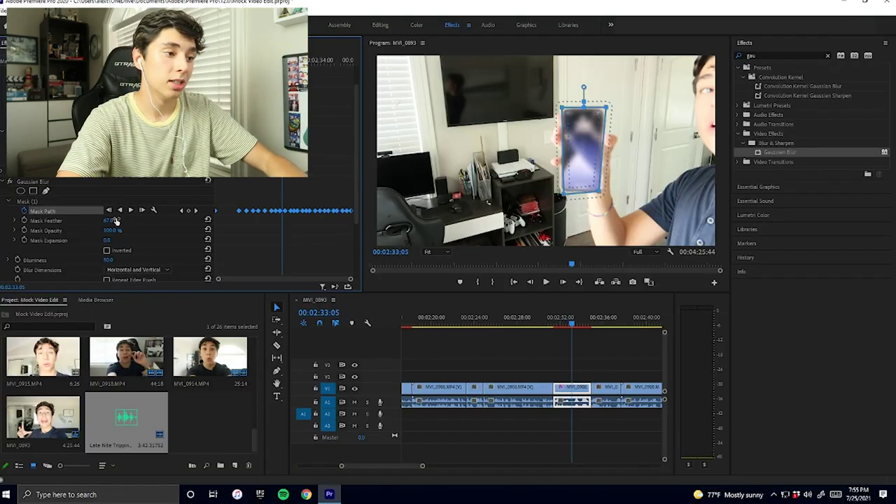
{"action": "left_click", "coordinate": [550, 326]}
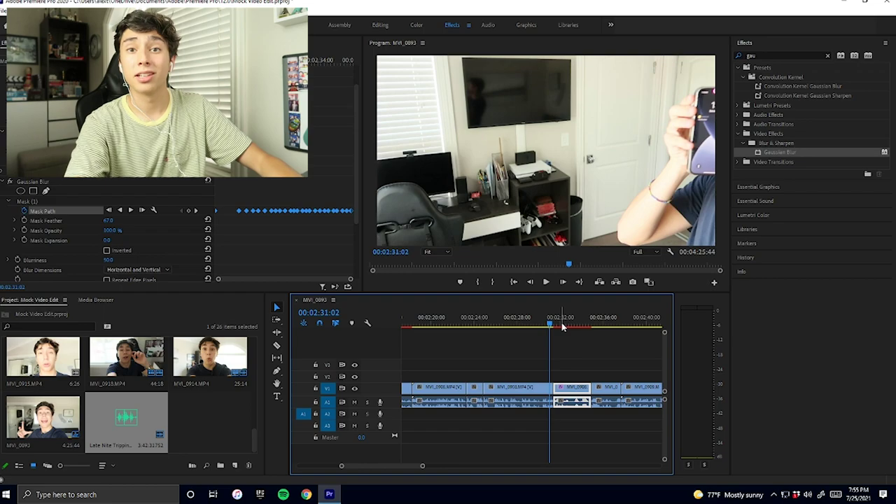
{"action": "key", "text": "space"}
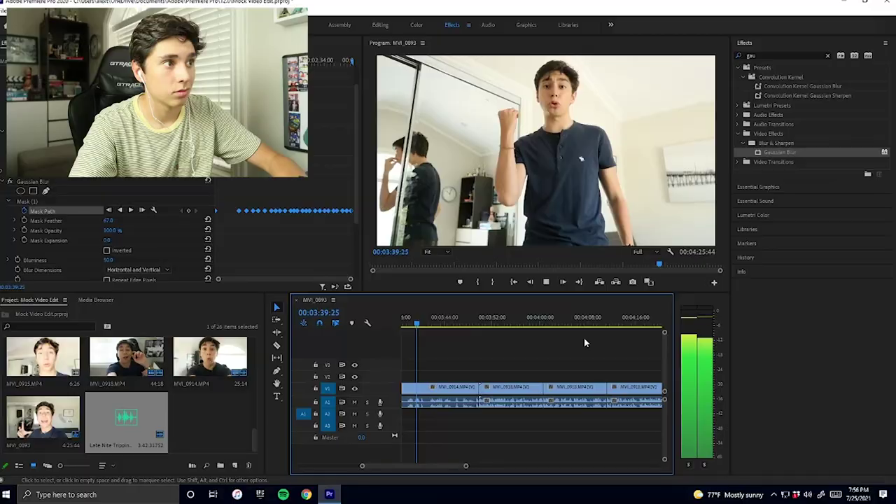
Stop playback near 00:03:39:55 and advance frame by frame to 00:03:40:12, where the hand is held out
{"action": "key", "text": "space"}
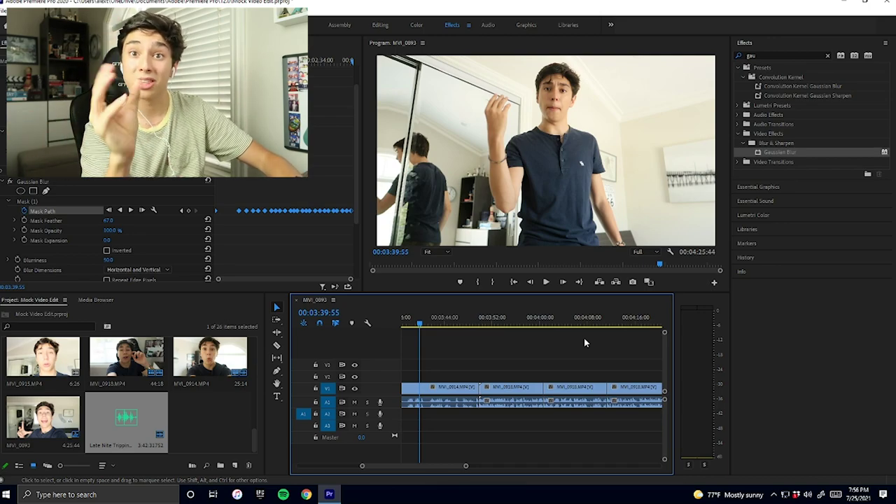
{"action": "key", "text": "Right"}
{"action": "key", "text": "Right"}
{"action": "key", "text": "Right"}
{"action": "key", "text": "Right"}
{"action": "key", "text": "Right"}
{"action": "key", "text": "Right"}
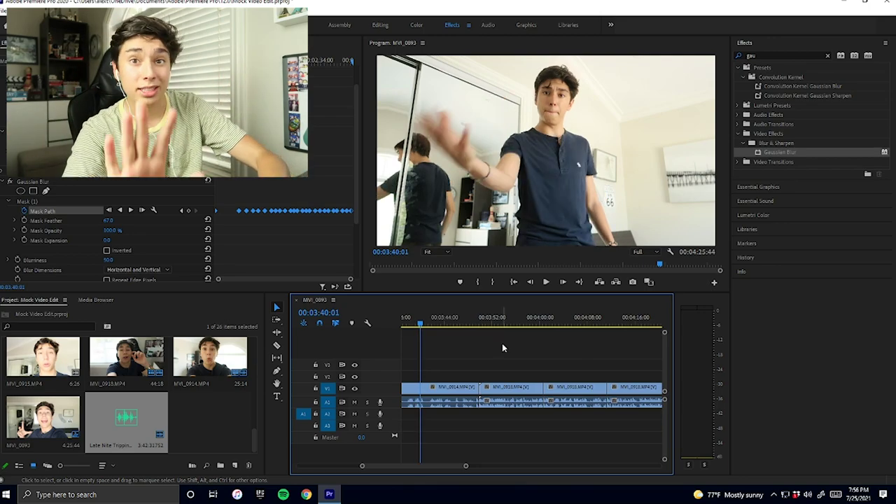
{"action": "key", "text": "Right"}
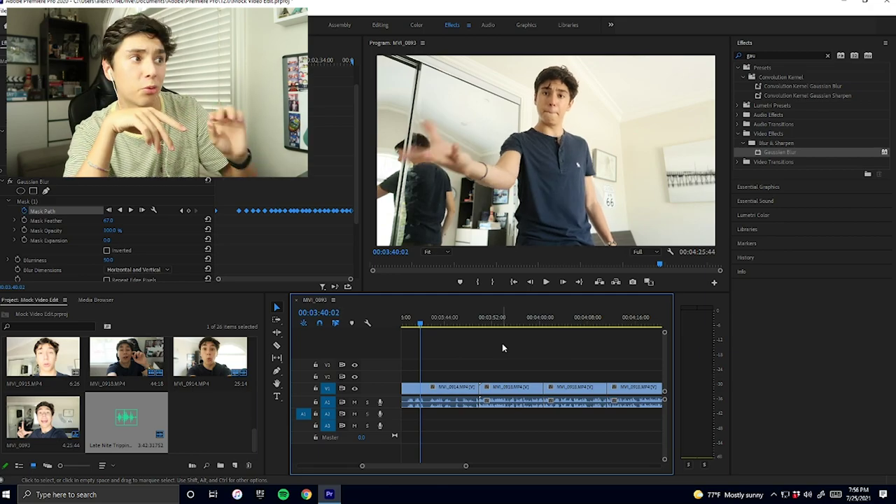
{"action": "key", "text": "Right"}
{"action": "key", "text": "Right"}
{"action": "key", "text": "Right"}
{"action": "key", "text": "Right"}
{"action": "key", "text": "Right"}
{"action": "key", "text": "Right"}
{"action": "key", "text": "Right"}
{"action": "key", "text": "Right"}
{"action": "key", "text": "Right"}
{"action": "key", "text": "Right"}
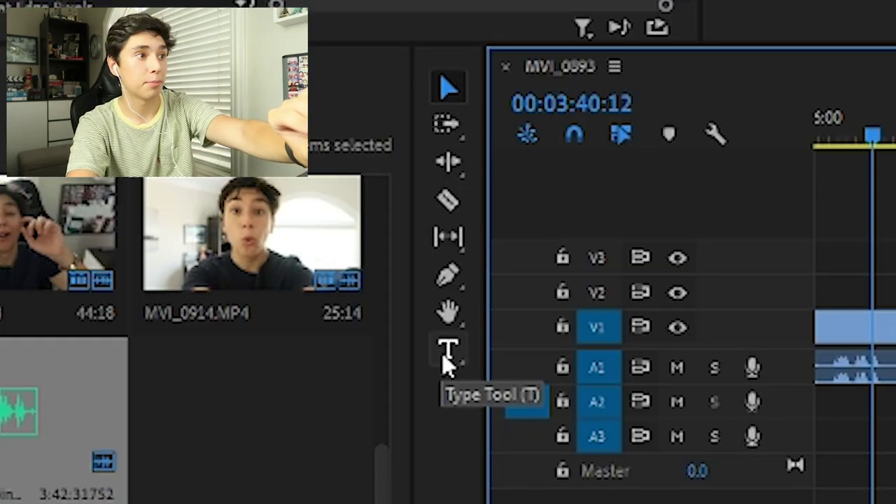
Add the text "Subscribe" above the outstretched hand in black Bebas Neue, scaled to 134
{"action": "left_click", "coordinate": [443, 354]}
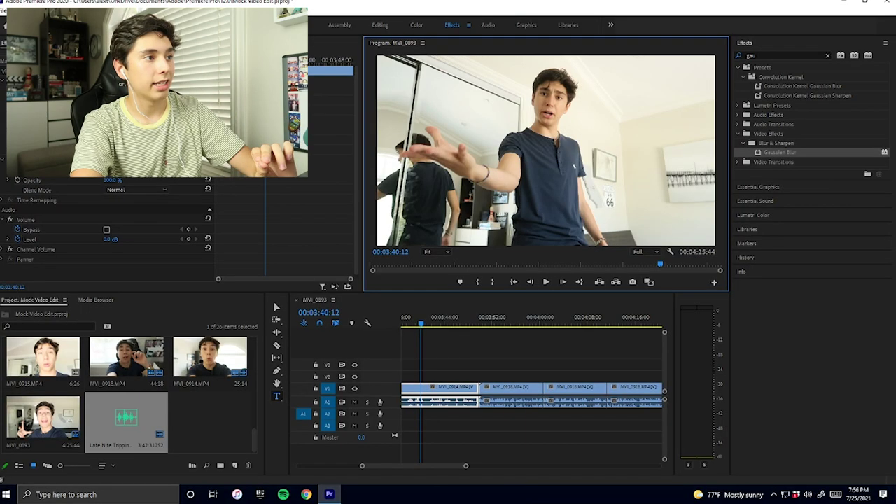
{"action": "left_click", "coordinate": [418, 125]}
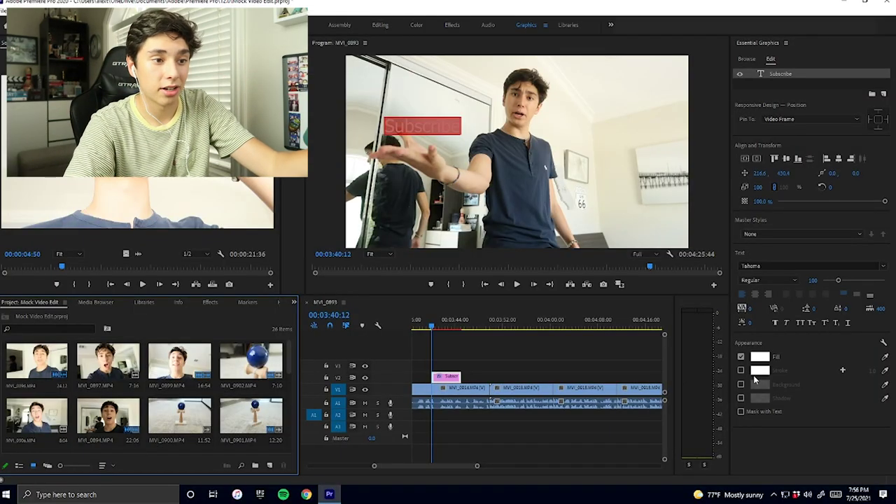
{"action": "left_click", "coordinate": [759, 370]}
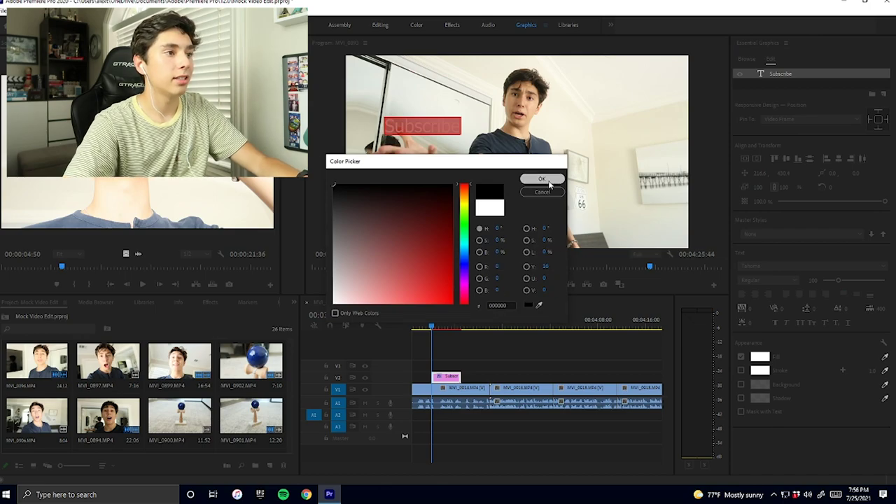
{"action": "left_click", "coordinate": [542, 179]}
{"action": "left_click", "coordinate": [797, 267]}
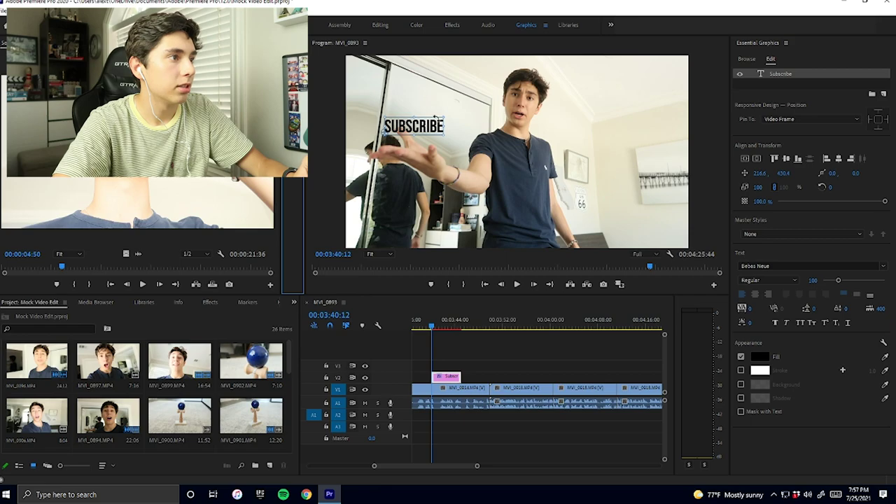
{"action": "left_click_drag", "start_coordinate": [436, 117], "coordinate": [430, 135]}
Give the Subscribe text a white stroke of 5.0 and play the titles over the hand gestures
{"action": "left_click", "coordinate": [425, 323]}
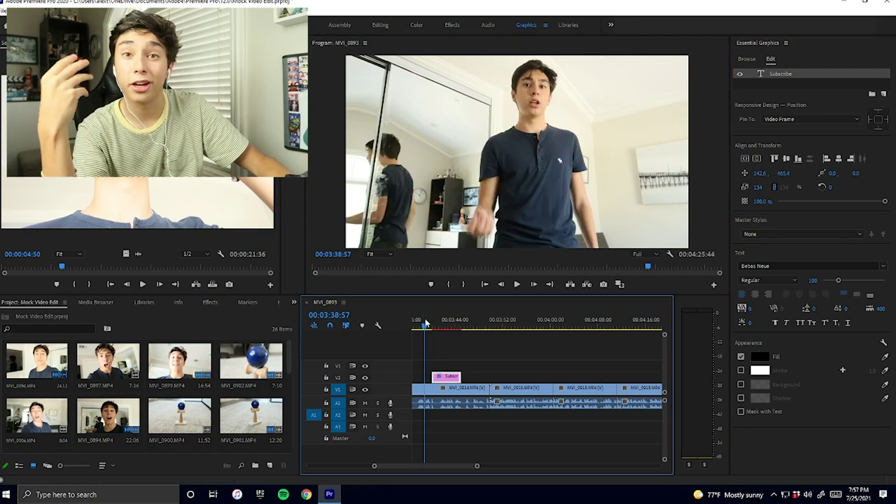
{"action": "key", "text": "space"}
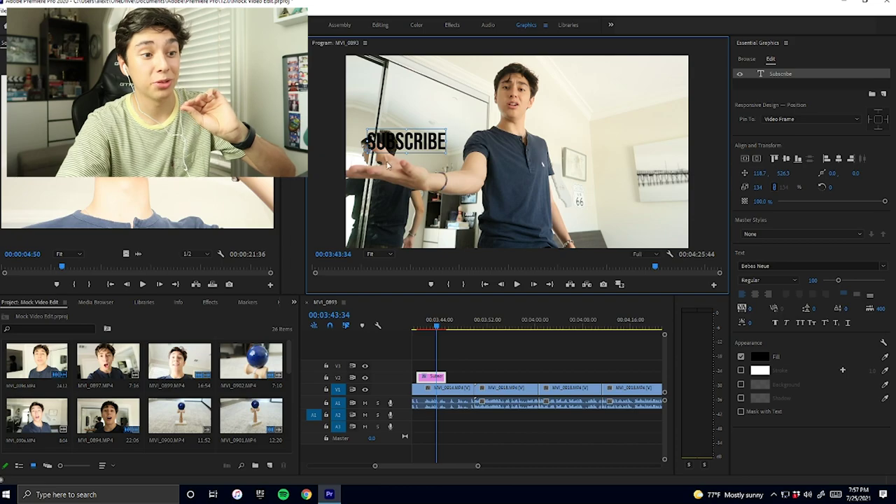
{"action": "left_click", "coordinate": [741, 371]}
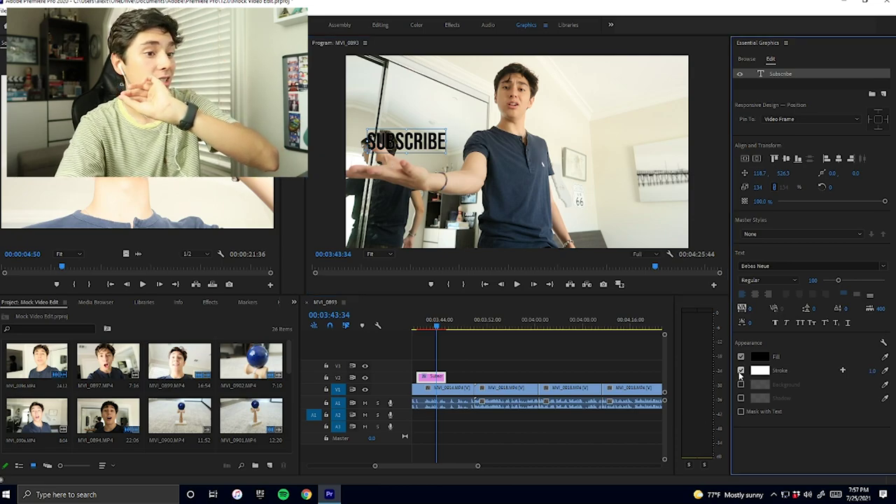
{"action": "left_click_drag", "start_coordinate": [869, 371], "coordinate": [889, 371]}
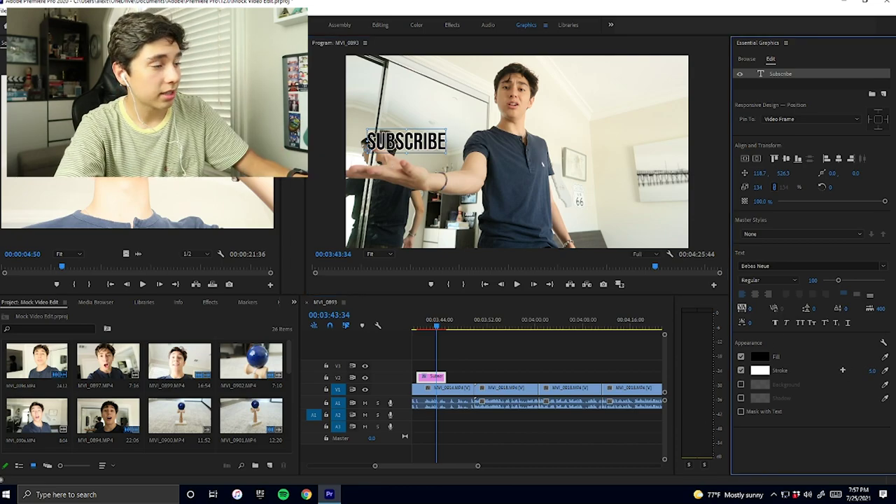
{"action": "left_click", "coordinate": [415, 326]}
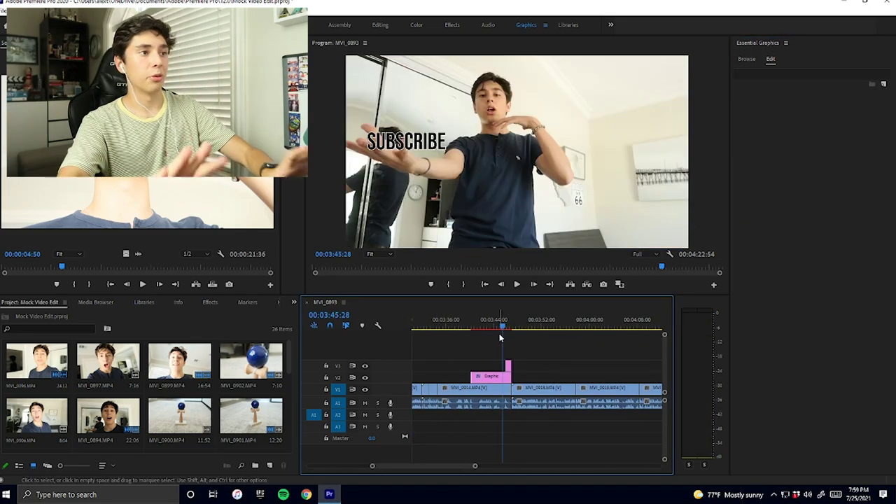
{"action": "key", "text": "space"}
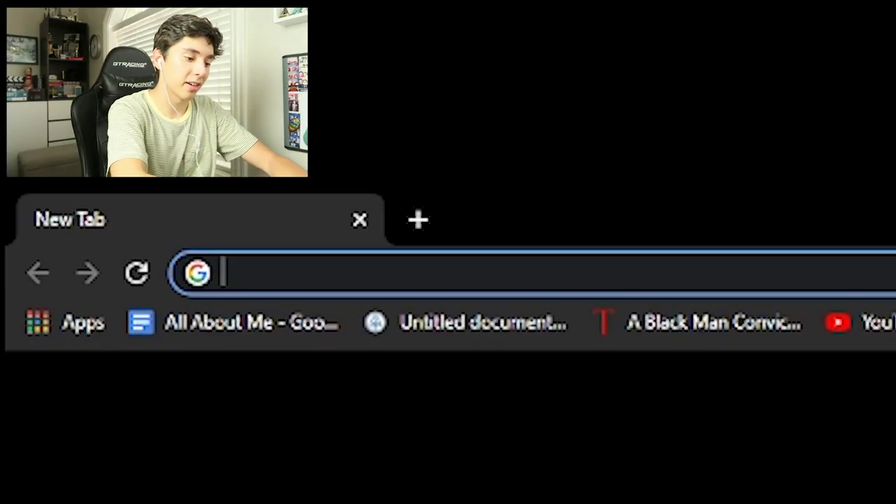
Switch to Chrome, search for a pop sound effect, open the "Pop Sound Effect" YouTube video and select its address
{"action": "type", "text": "pop soundef"}
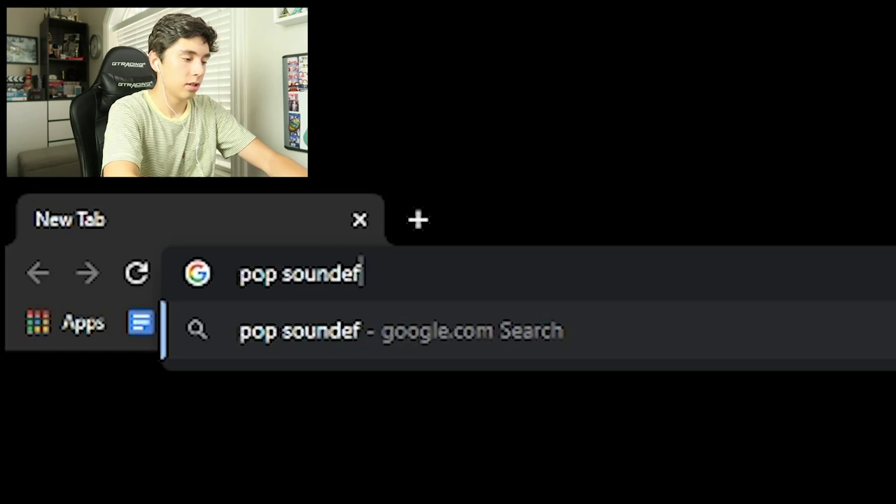
{"action": "key", "text": "Return"}
{"action": "left_click", "coordinate": [234, 243]}
{"action": "left_click", "coordinate": [251, 361]}
{"action": "left_click", "coordinate": [244, 16]}
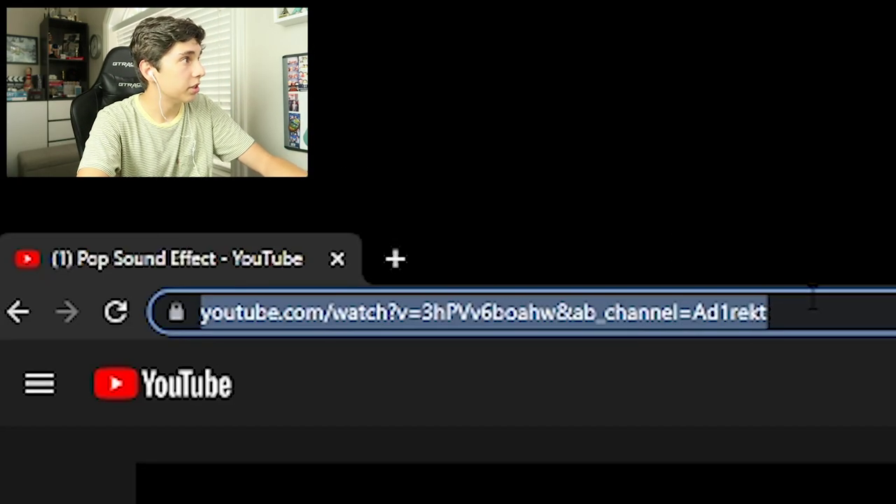
Find a YouTube to MP3 converter in a new browser tab and convert the pop sound video's address to mp3
{"action": "left_click", "coordinate": [394, 263]}
{"action": "type", "text": "youtube to"}
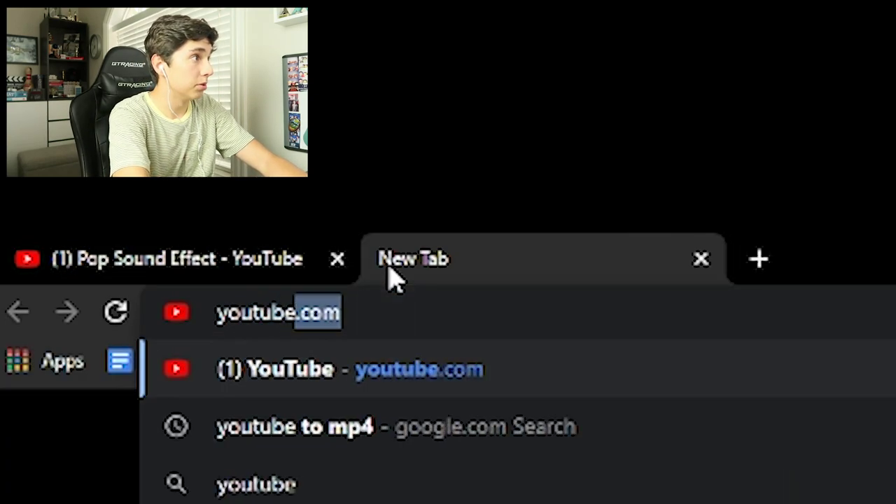
{"action": "type", "text": " mp3"}
{"action": "key", "text": "Return"}
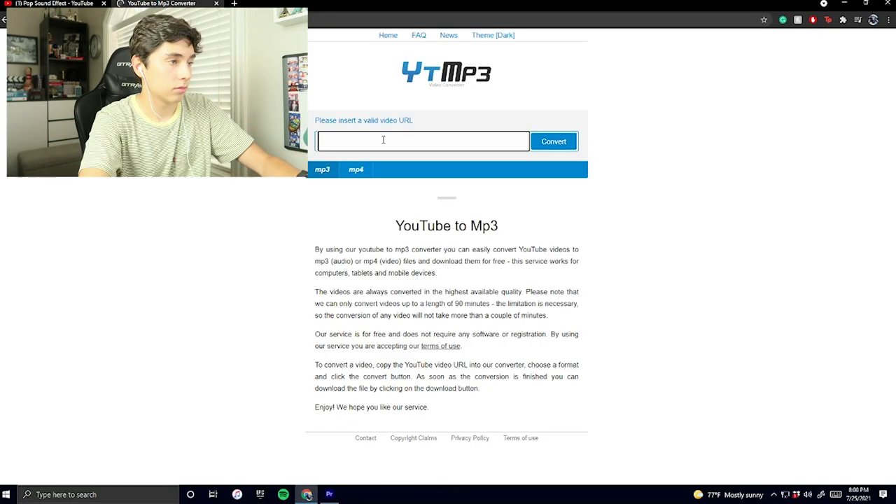
{"action": "key", "text": "ctrl+v"}
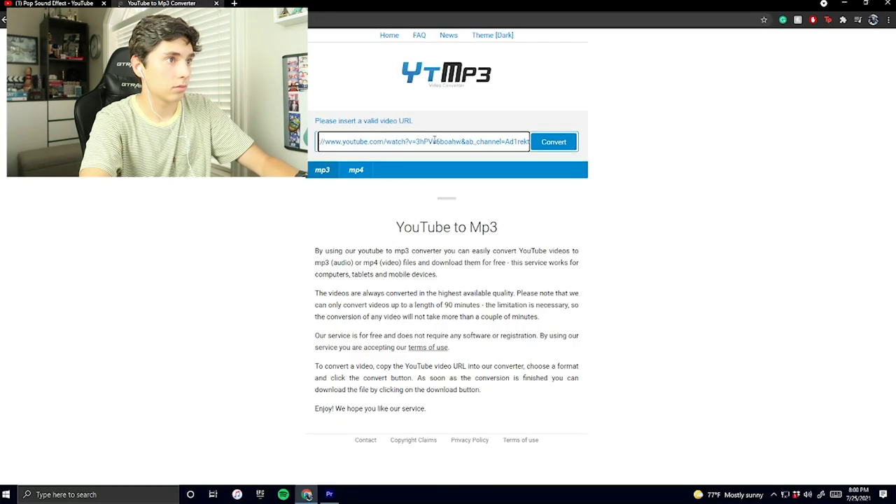
{"action": "left_click", "coordinate": [553, 142]}
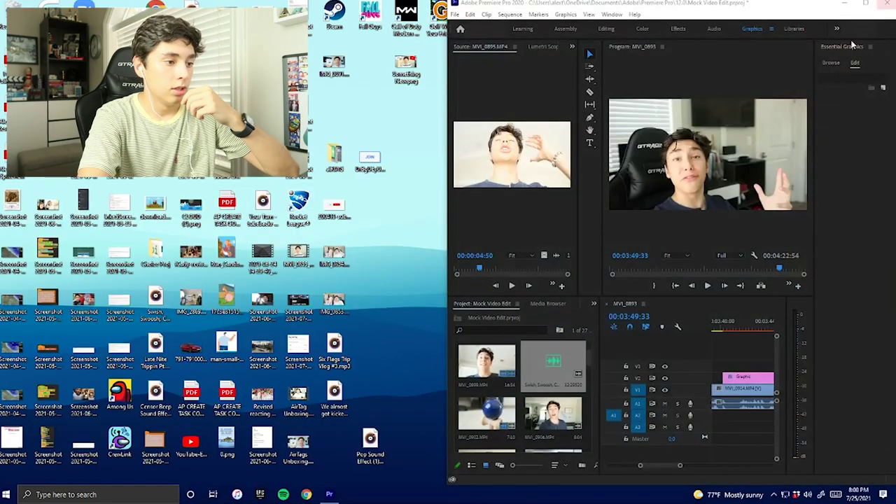
Import the Pop Sound Effect file from the desktop into the Premiere Pro project and place it on track A3 right after the graphics
{"action": "left_click_drag", "start_coordinate": [350, 458], "coordinate": [549, 364]}
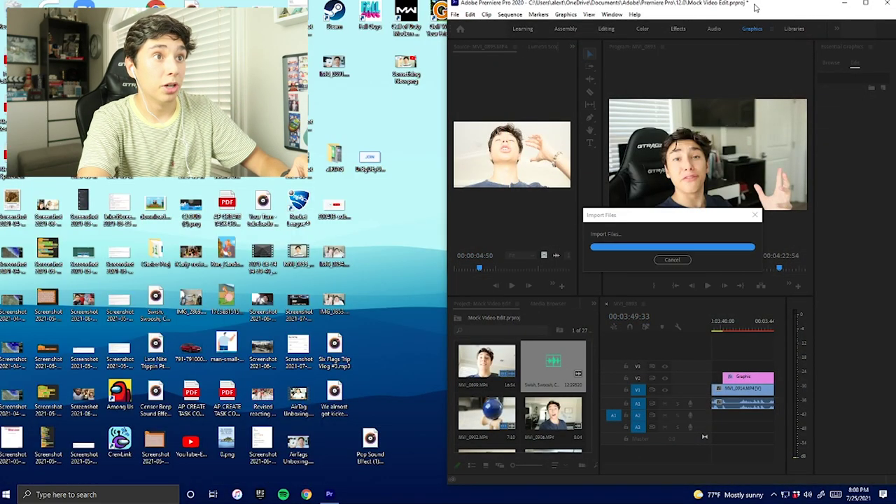
{"action": "double_click", "coordinate": [758, 7]}
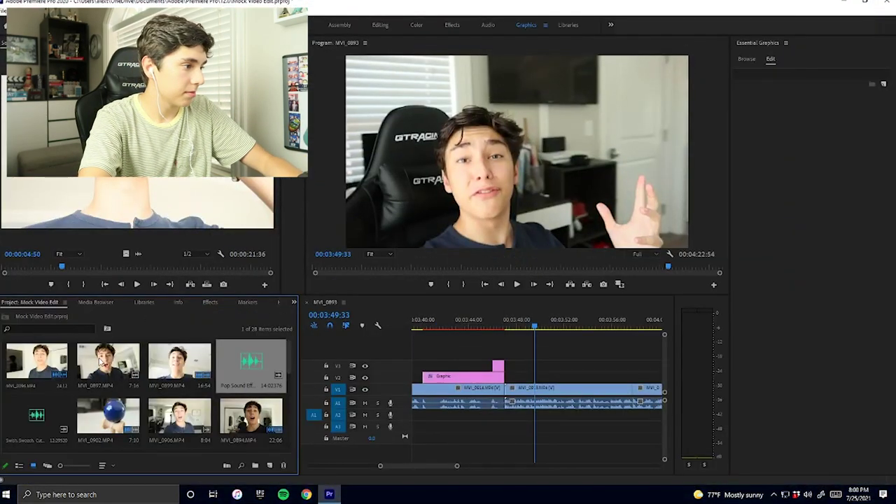
{"action": "left_click_drag", "start_coordinate": [250, 362], "coordinate": [511, 426]}
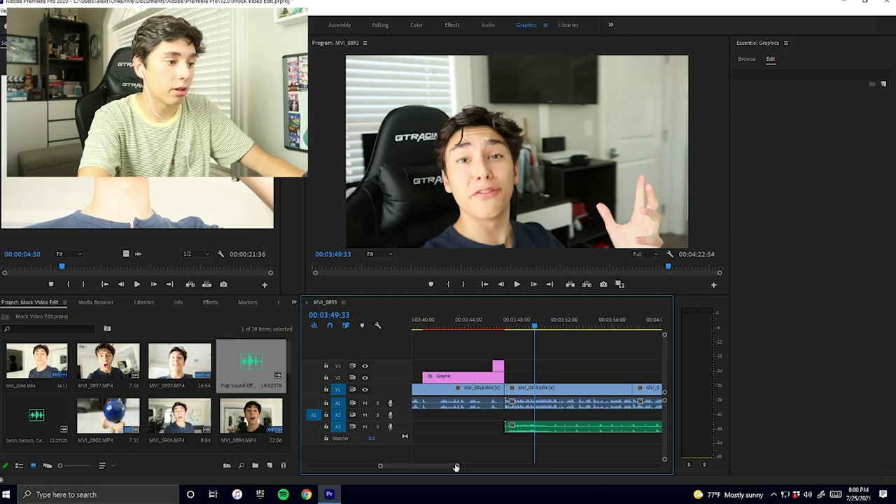
Cut a single short pop out of the sound effect near 00:03:52 and delete the audio before and after it
{"action": "left_click_drag", "start_coordinate": [458, 466], "coordinate": [441, 465]}
{"action": "left_click", "coordinate": [609, 320]}
{"action": "key", "text": "c"}
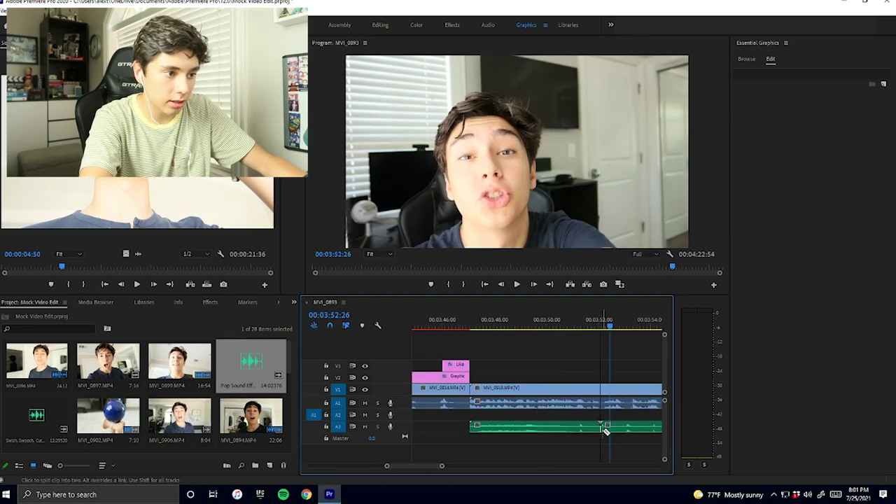
{"action": "left_click", "coordinate": [579, 426]}
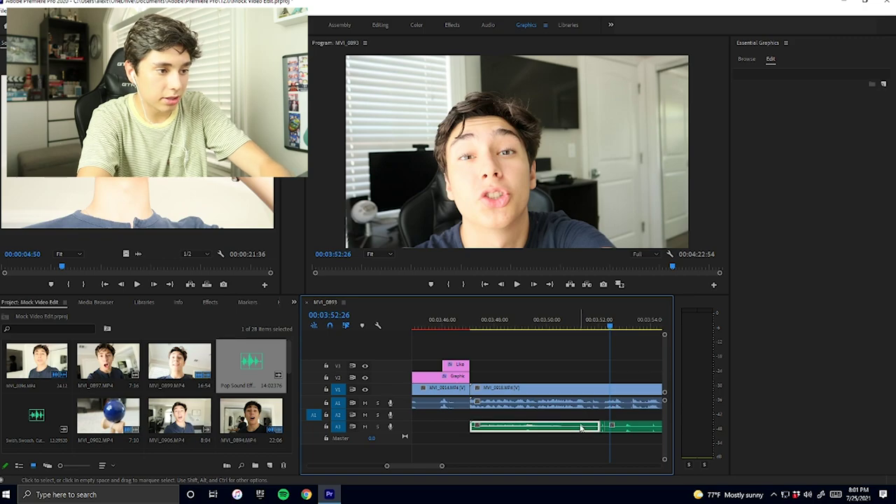
{"action": "key", "text": "Delete"}
{"action": "left_click", "coordinate": [622, 427]}
{"action": "key", "text": "Delete"}
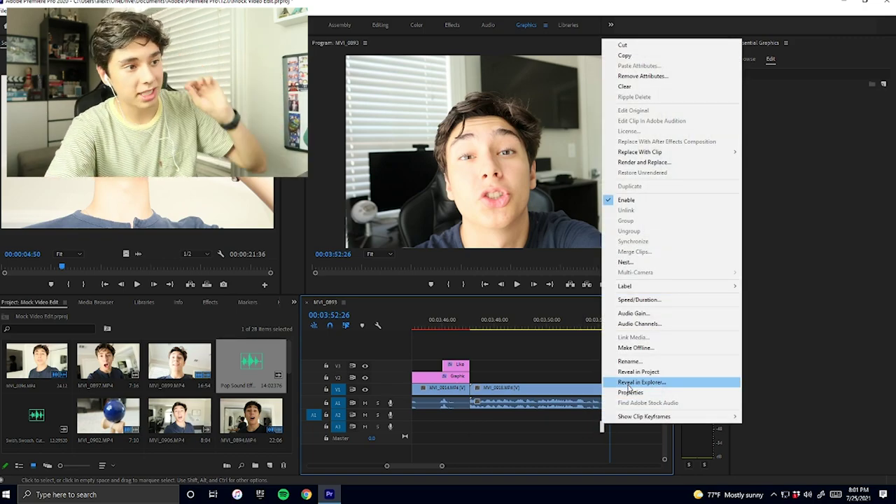
Adjust the audio gain of the remaining pop piece by 10 dB
{"action": "left_click", "coordinate": [655, 320]}
{"action": "type", "text": "10"}
{"action": "key", "text": "Return"}
Place the pop at the start of the Subscribe graphic, check it in playback, and add another where the Like graphic starts
{"action": "scroll", "coordinate": [509, 440], "scroll_direction": "up", "scroll_amount": 3}
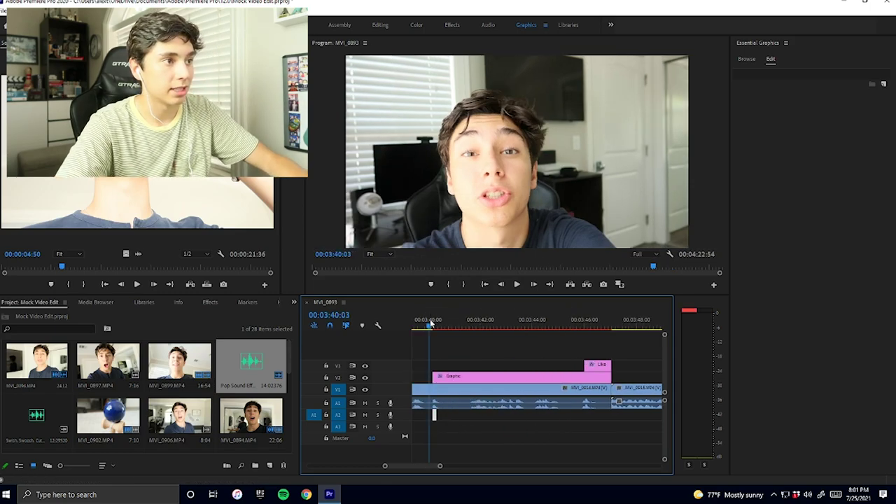
{"action": "key", "text": "space"}
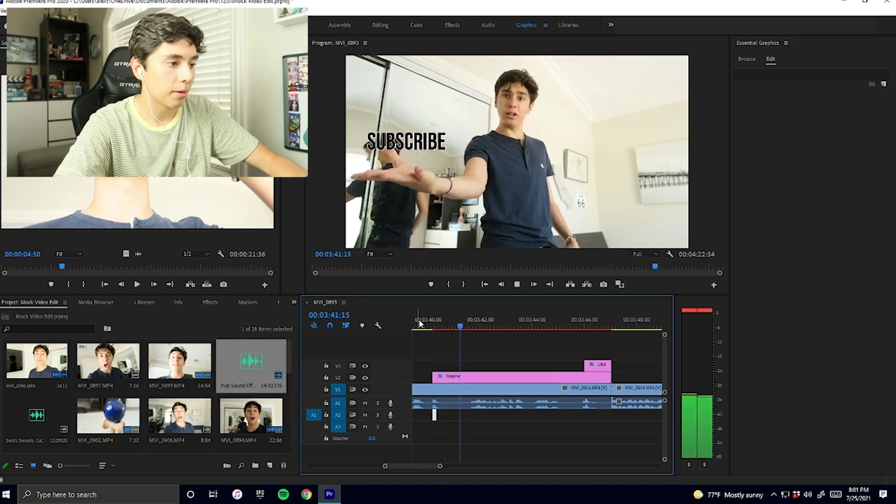
{"action": "left_click_drag", "start_coordinate": [434, 418], "coordinate": [553, 427]}
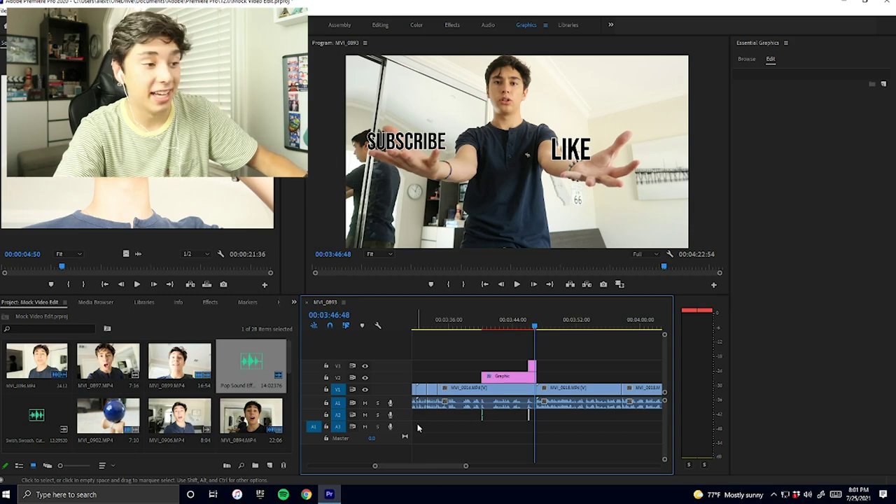
{"action": "key", "text": "space"}
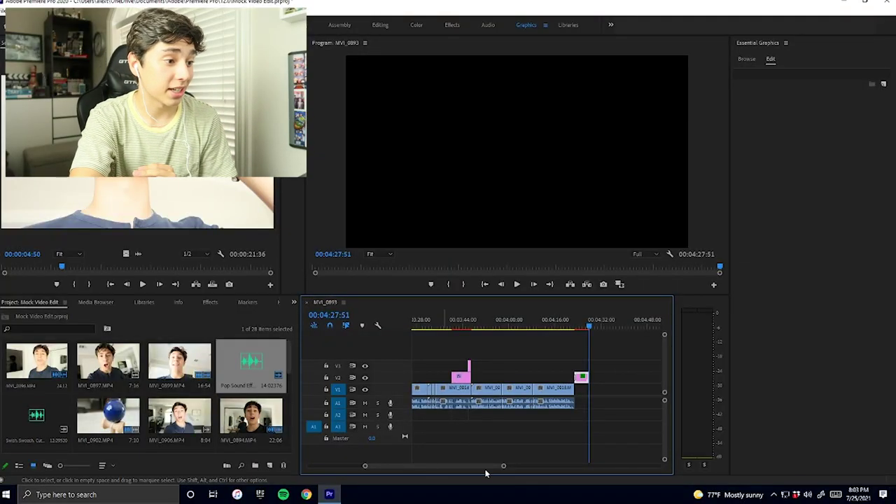
Show the graphic at the end of the sequence close up on the timeline
{"action": "left_click_drag", "start_coordinate": [504, 467], "coordinate": [480, 467]}
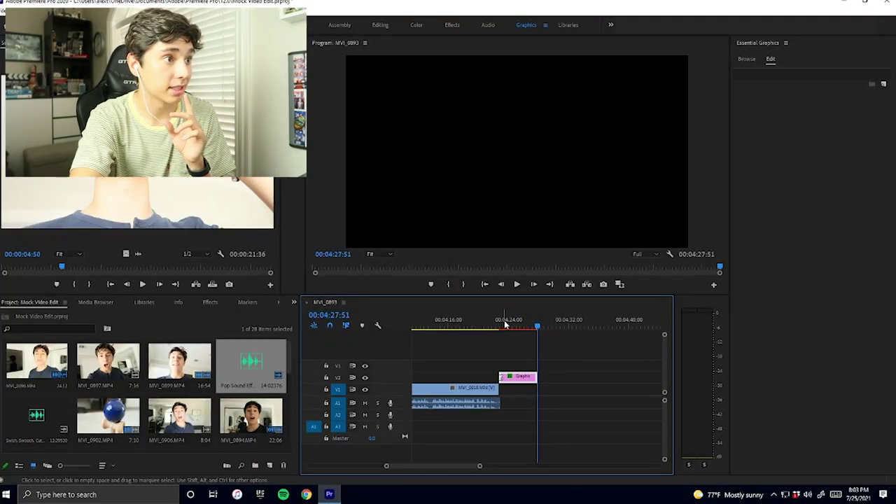